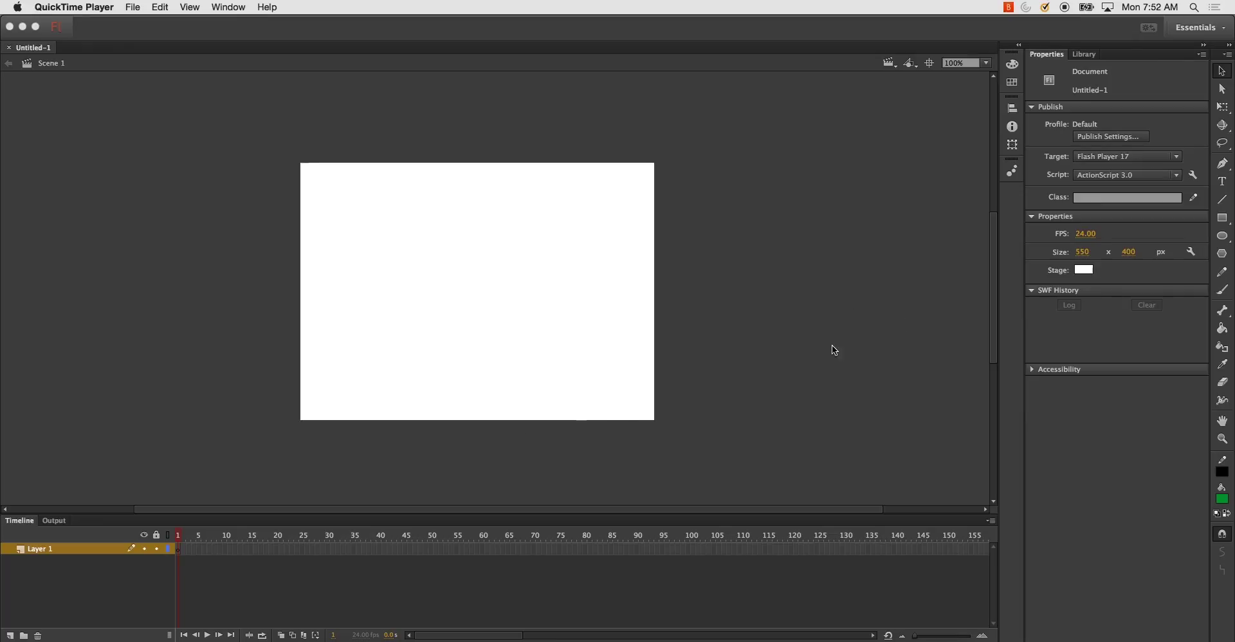
Rename Layer 1 to Ground.
click(53, 546)
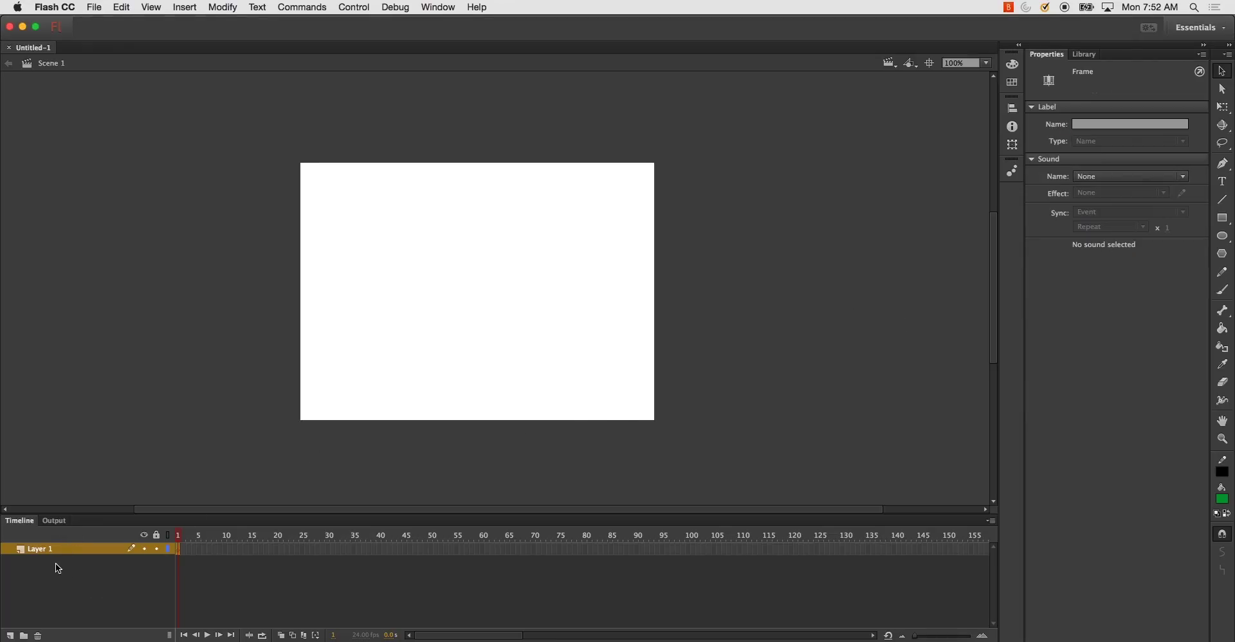
double_click(48, 548)
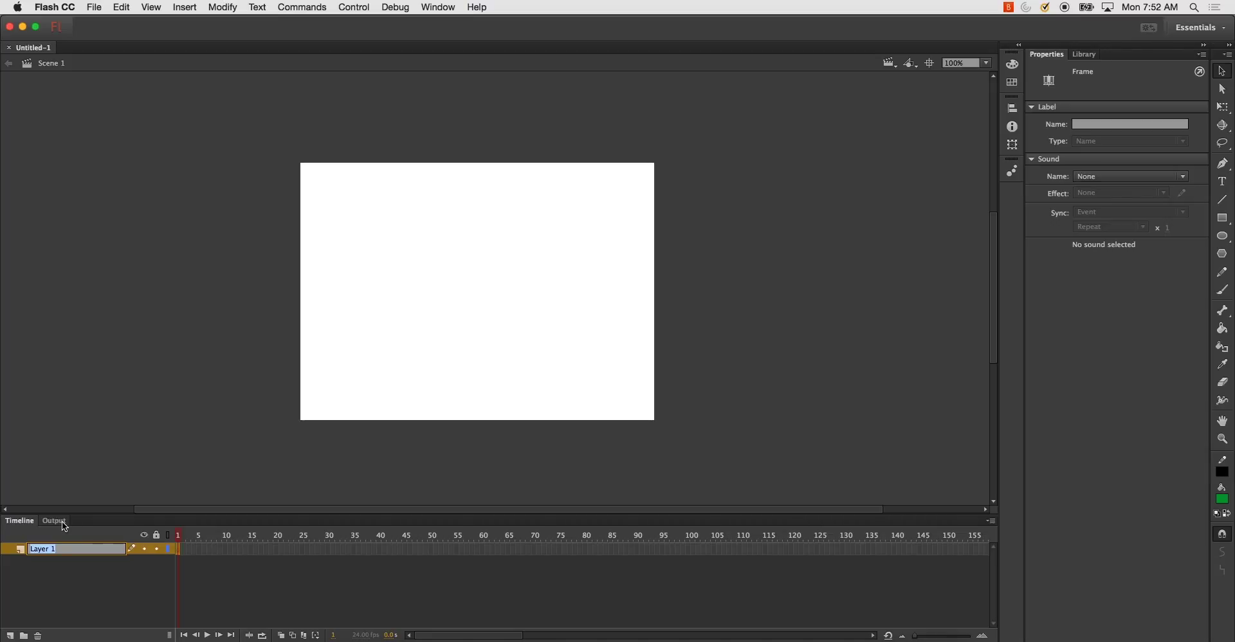
text(Ground)
key(Return)
Draw a long horizontal ground line across the lower part of the stage with the Line tool.
click(87, 509)
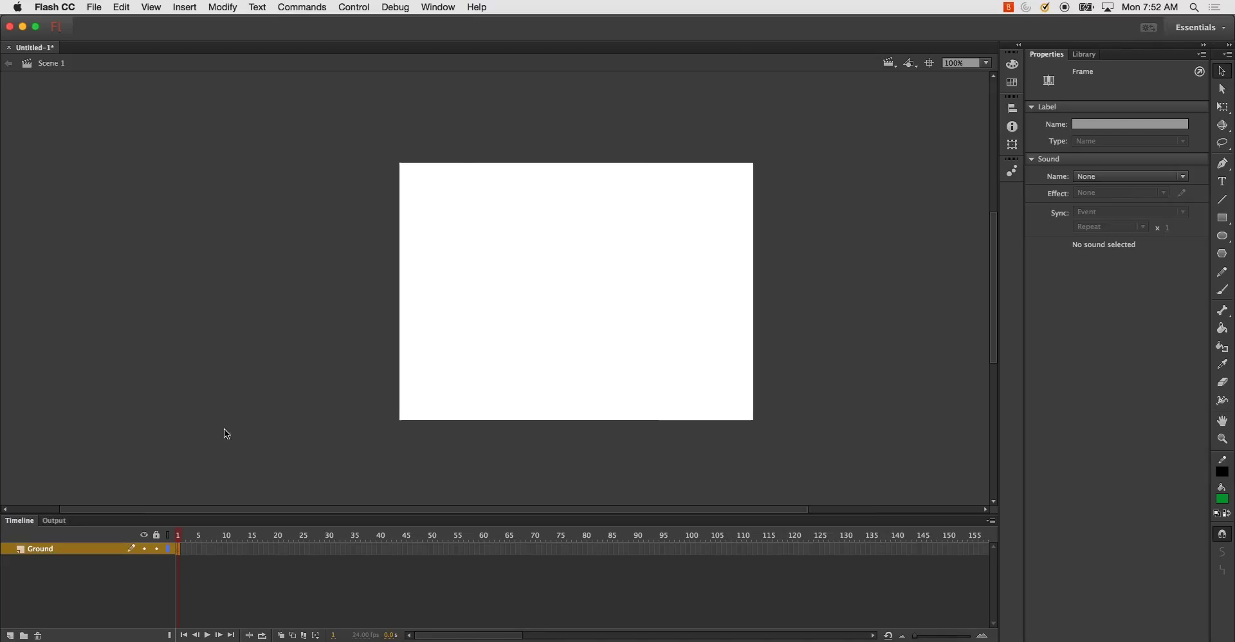
click(1223, 199)
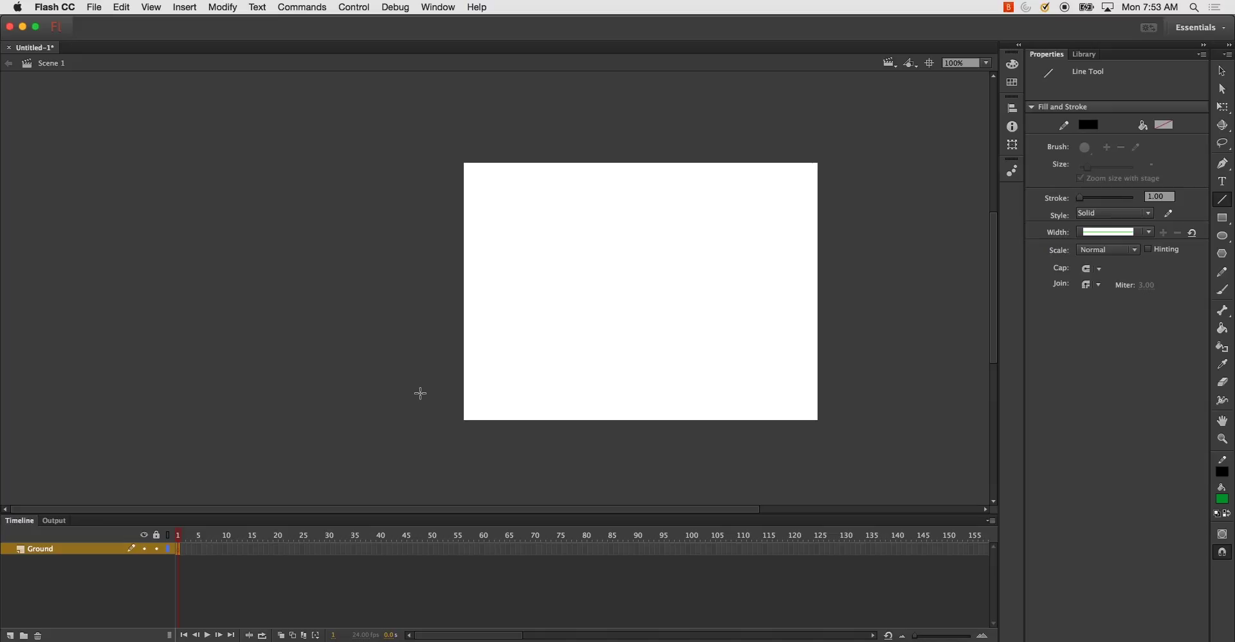
mouse_move(420, 393)
mouse_down()
mouse_move(561, 406)
mouse_move(846, 394)
mouse_up()
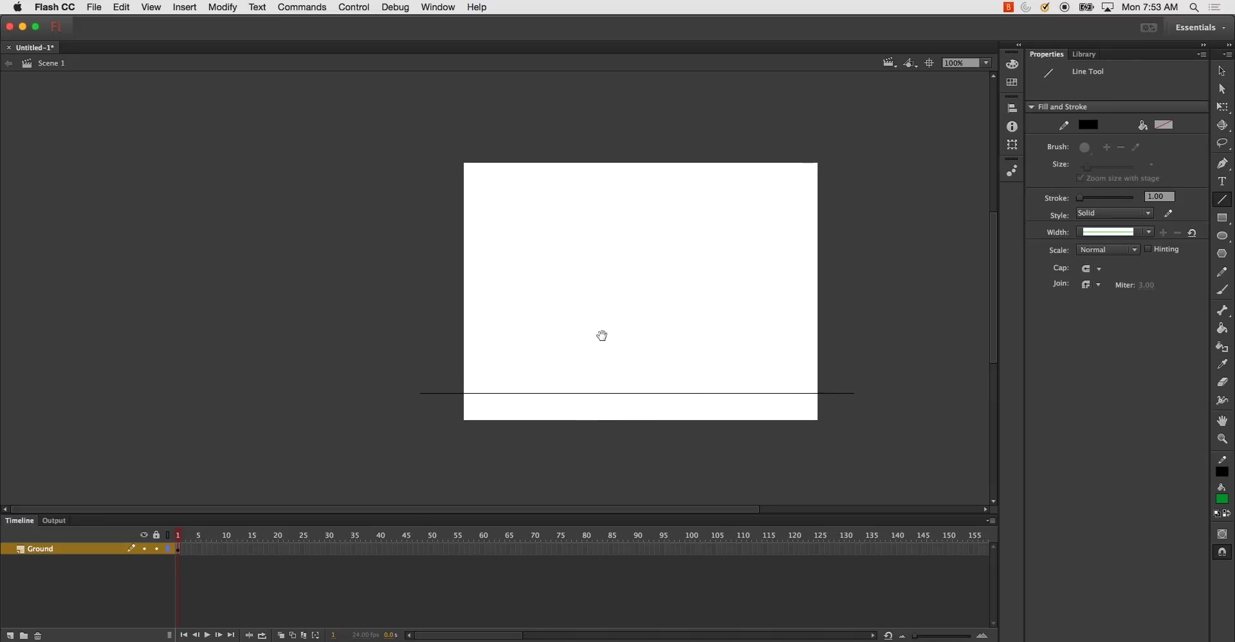
scroll(546, 341, right, 5)
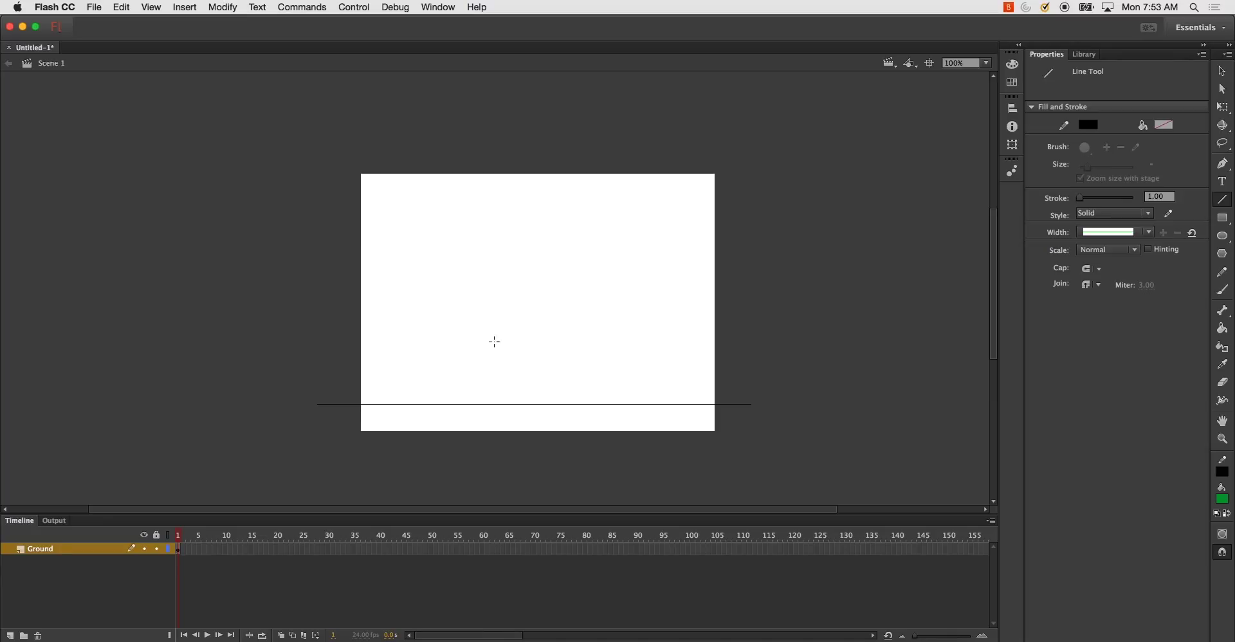
Add a new layer named Guide above Ground, pick the Brush tool, and zoom to 200%.
click(11, 636)
double_click(40, 550)
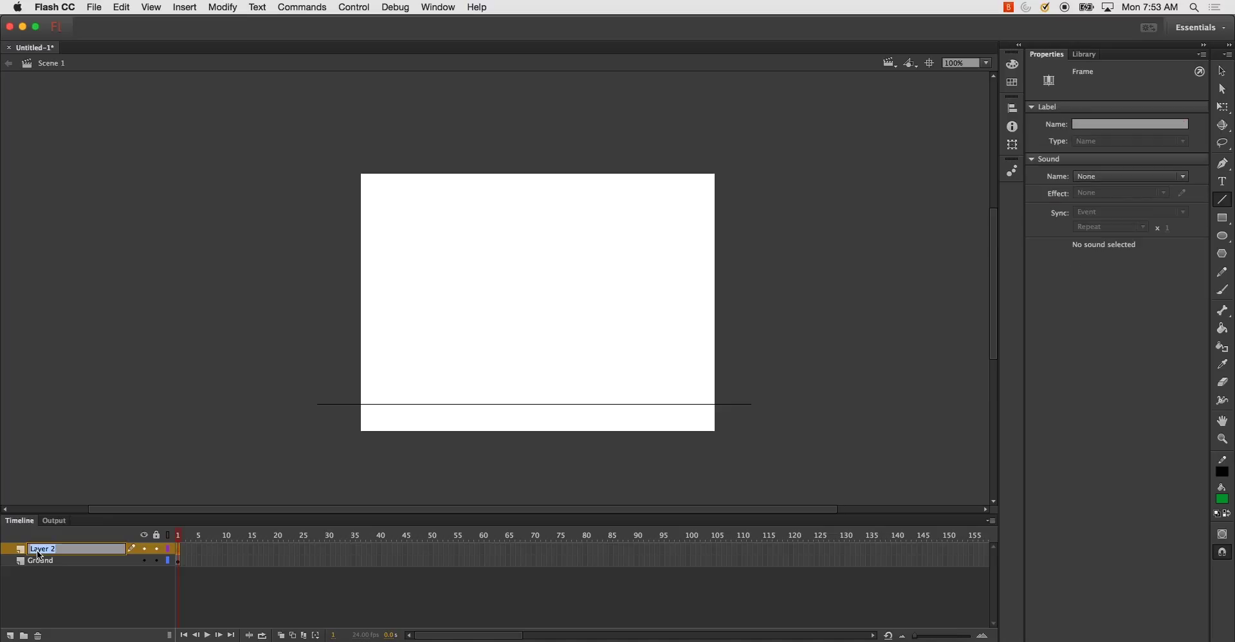
text(Cuide)
key(Return)
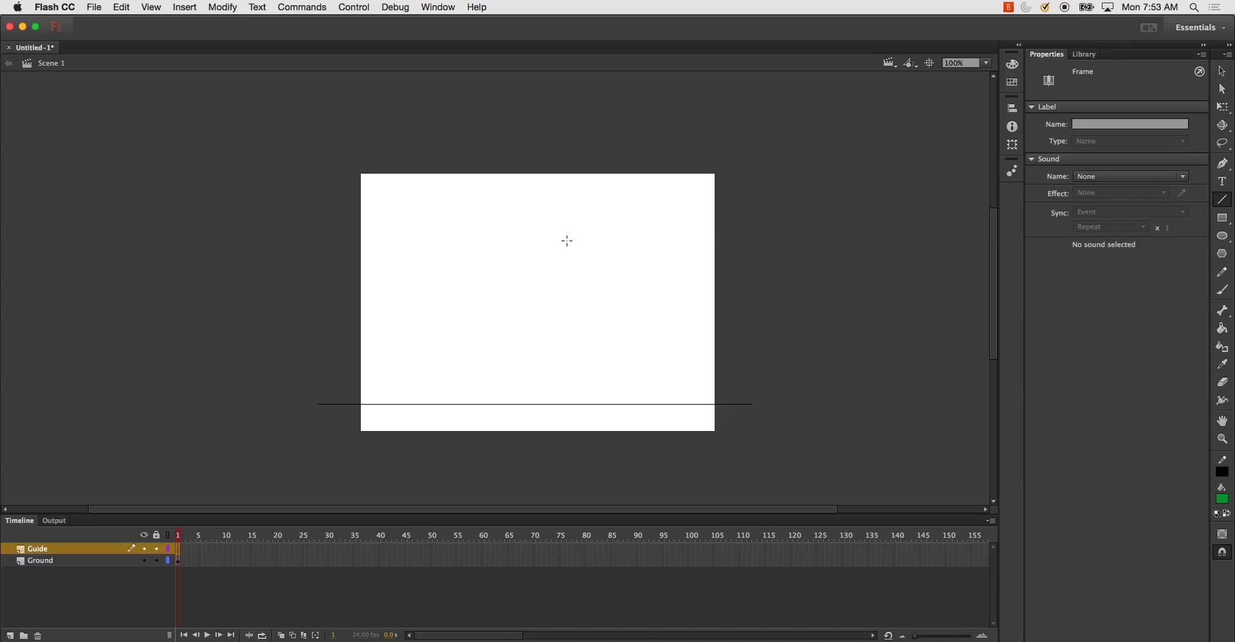
key(b)
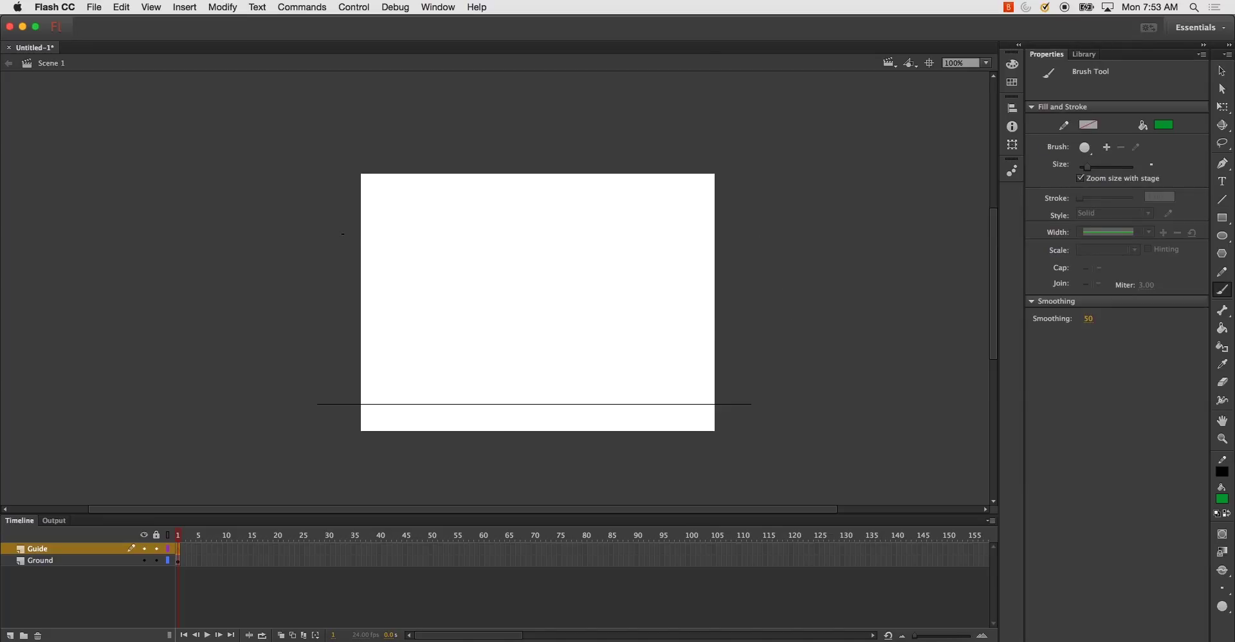
key(super+equal)
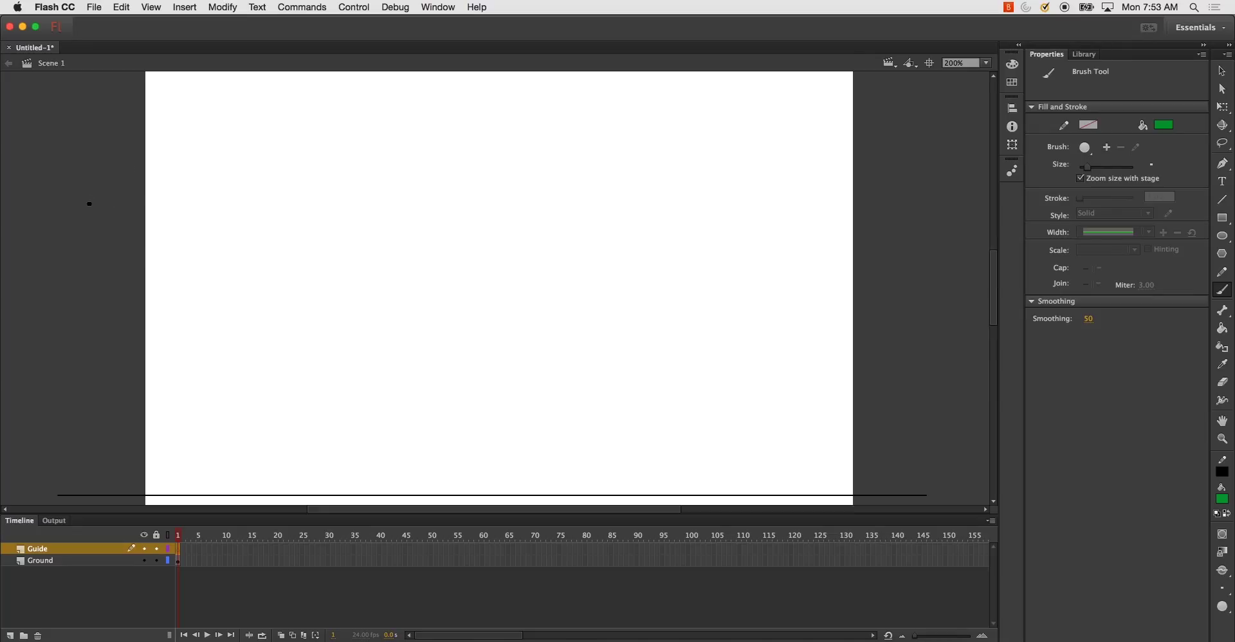
Brush one continuous green stroke tracing three shrinking bounce arcs down to the ground line.
mouse_move(54, 183)
mouse_down()
mouse_move(151, 177)
mouse_move(208, 194)
mouse_move(264, 258)
mouse_move(305, 361)
mouse_move(330, 494)
mouse_move(341, 411)
mouse_move(392, 287)
mouse_move(428, 246)
mouse_move(484, 222)
mouse_move(555, 234)
mouse_move(616, 277)
mouse_move(656, 351)
mouse_move(680, 493)
mouse_move(716, 341)
mouse_move(792, 288)
mouse_move(845, 281)
mouse_move(906, 317)
mouse_move(941, 363)
mouse_move(943, 489)
mouse_up()
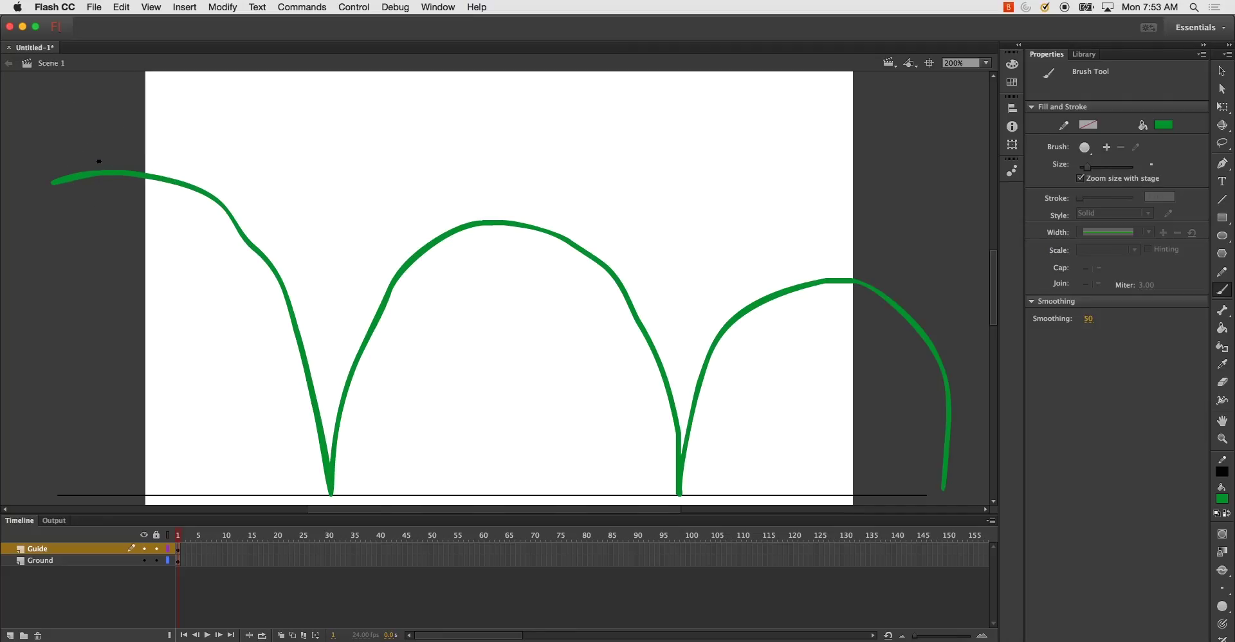
Tick ball positions down the first arc and paint a flat squash mark at the first contact.
drag(103, 145, 108, 201)
mouse_move(127, 153)
mouse_down()
mouse_move(128, 203)
mouse_move(156, 186)
mouse_move(185, 205)
mouse_up()
drag(243, 212, 230, 269)
drag(298, 300, 277, 328)
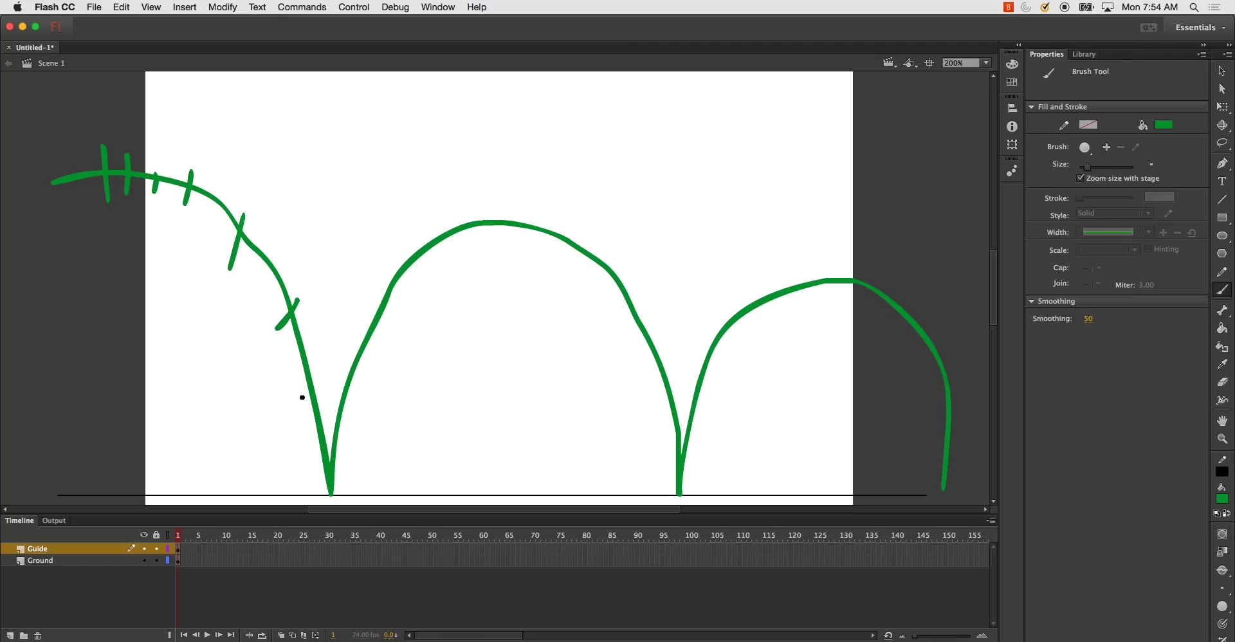
mouse_move(302, 397)
mouse_down()
mouse_move(326, 392)
mouse_move(337, 444)
mouse_up()
drag(307, 491, 388, 491)
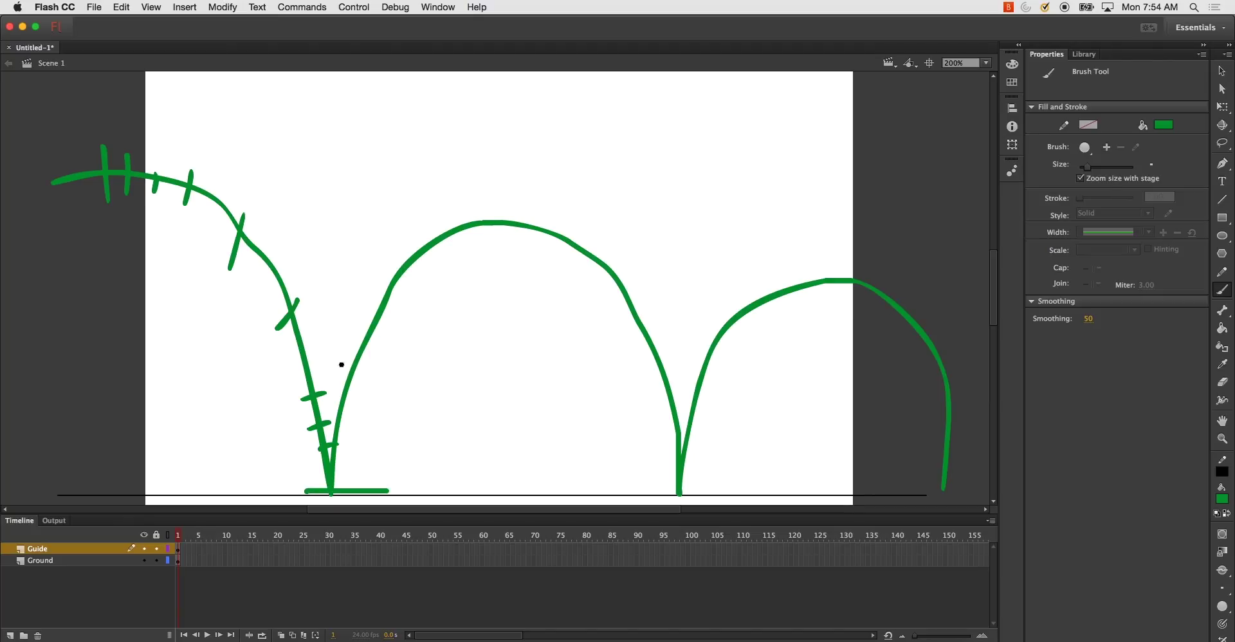
Tick ball positions up, across and down the middle arch.
mouse_move(332, 444)
mouse_down()
mouse_move(354, 420)
mouse_move(364, 385)
mouse_up()
drag(363, 320, 389, 326)
mouse_move(393, 261)
mouse_down()
mouse_move(412, 272)
mouse_move(458, 236)
mouse_move(497, 231)
mouse_up()
mouse_move(509, 213)
mouse_down()
mouse_move(512, 234)
mouse_move(639, 281)
mouse_up()
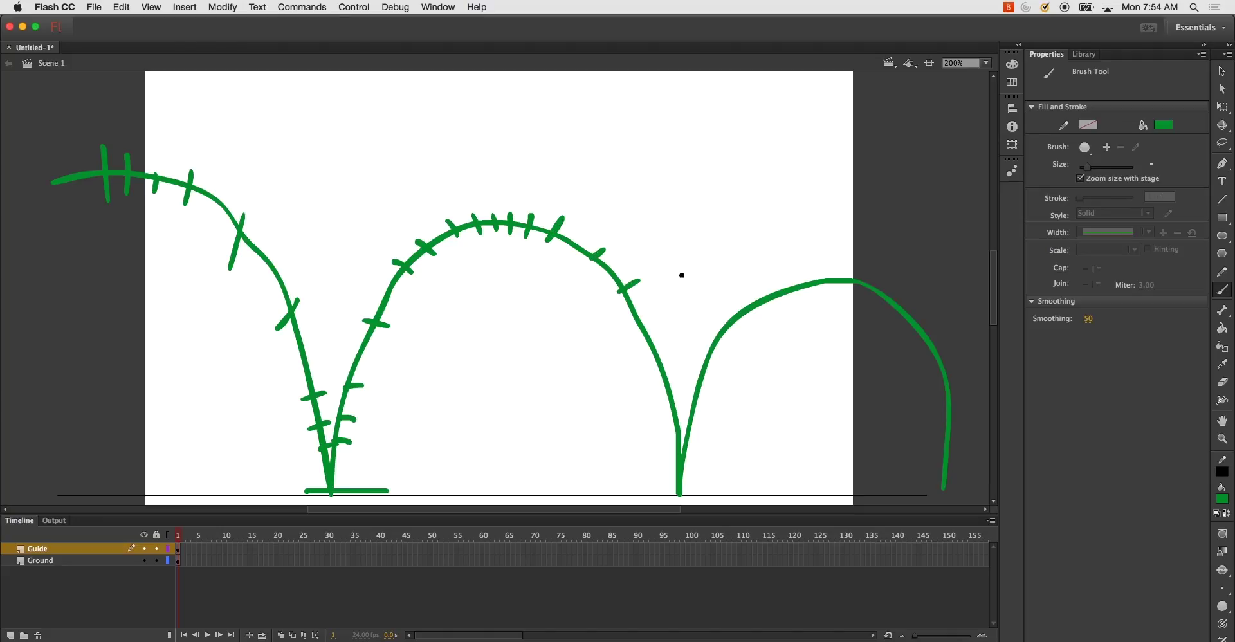
drag(643, 355, 660, 346)
mouse_move(669, 424)
mouse_down()
mouse_move(686, 416)
mouse_move(689, 473)
mouse_move(677, 493)
mouse_move(705, 493)
mouse_up()
Tick positions along the third arch and right-hand descent, plus a squash mark at the last contact.
drag(682, 441, 700, 448)
drag(694, 410, 707, 413)
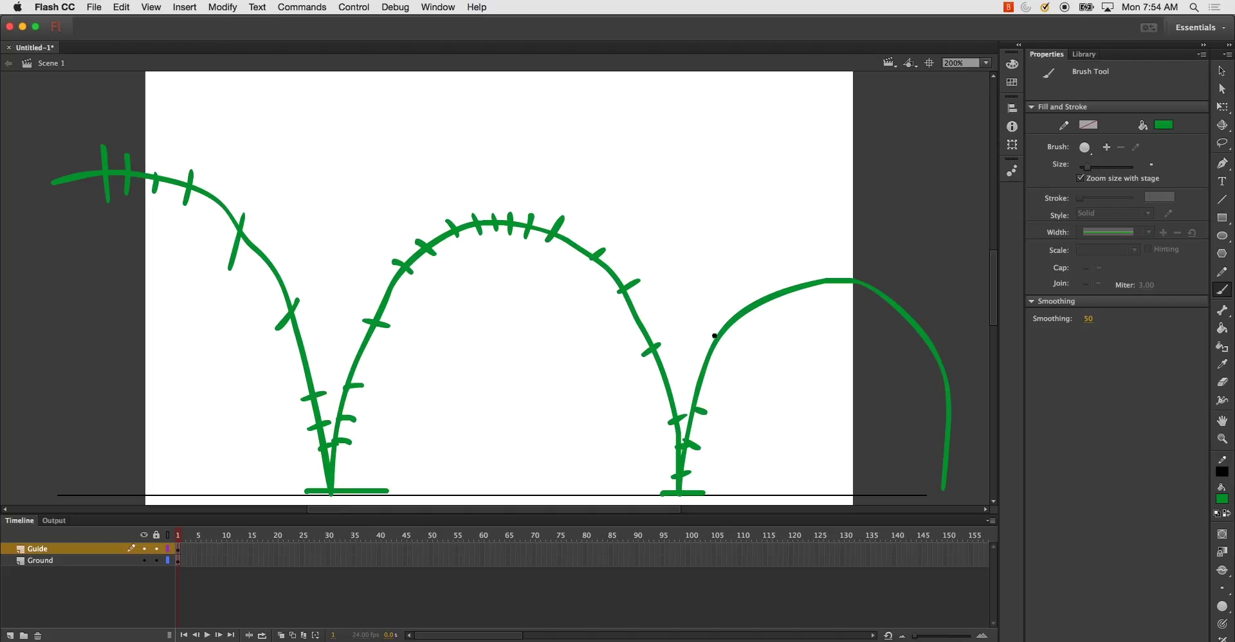
drag(710, 334, 726, 346)
mouse_move(768, 280)
mouse_down()
mouse_move(777, 301)
mouse_move(894, 280)
mouse_up()
drag(921, 346, 946, 332)
drag(938, 398, 966, 389)
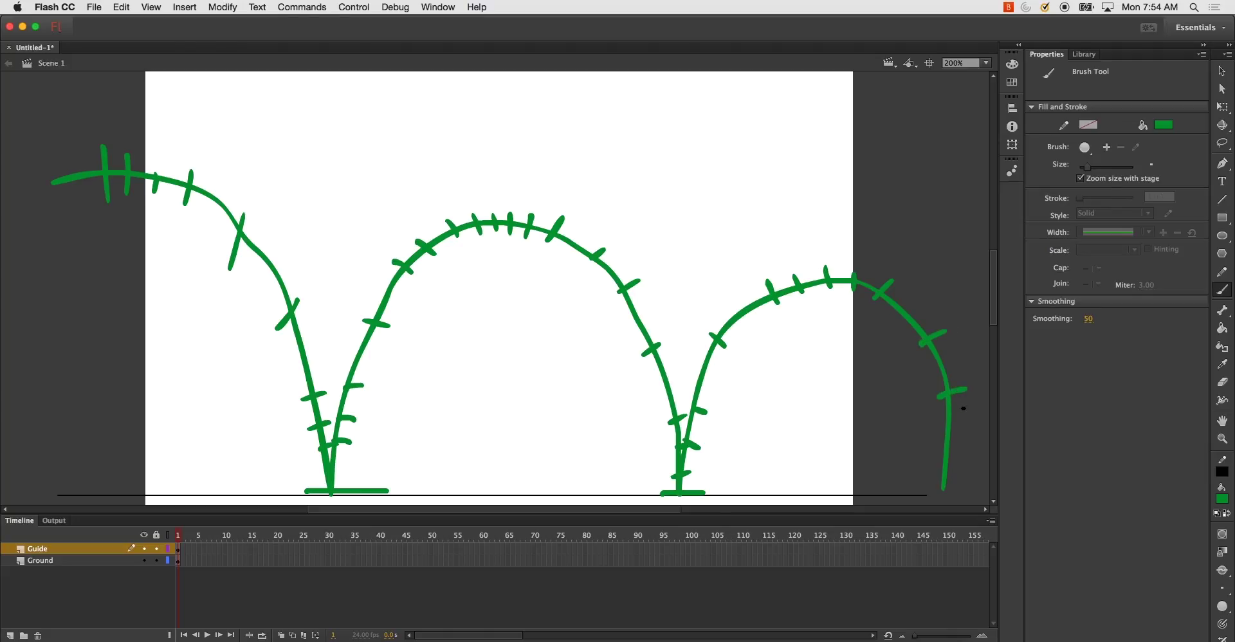
drag(928, 492, 990, 491)
Add Layer 3 for the ball and recolour the Guide layer's arcs blue.
click(10, 636)
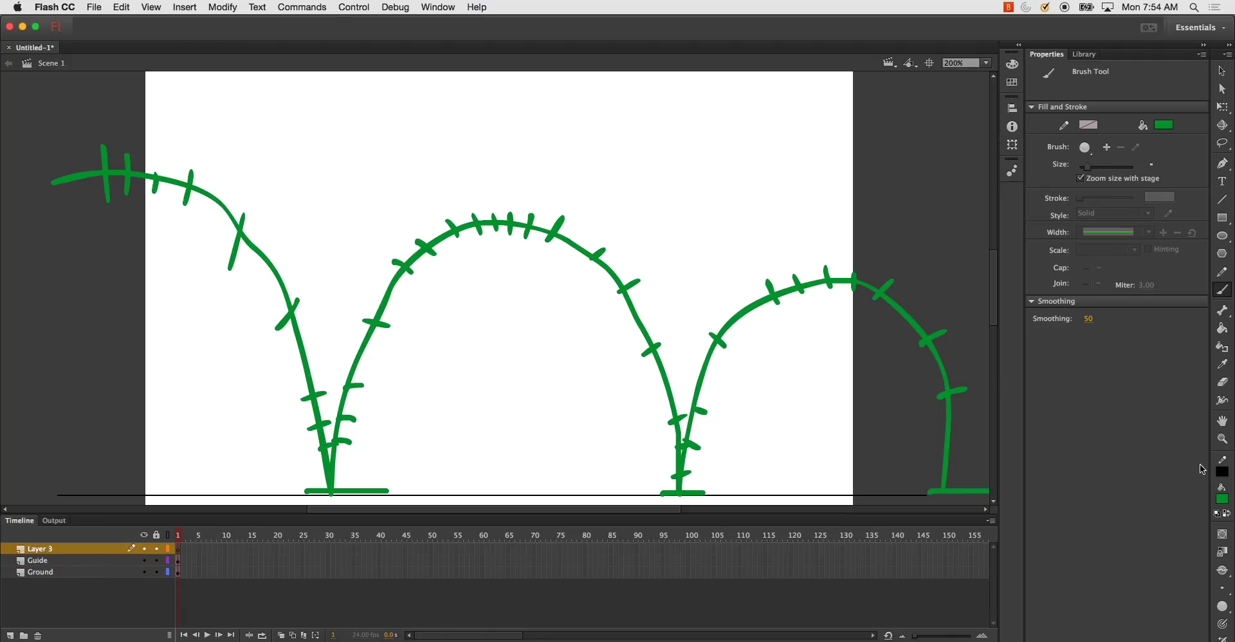
click(1222, 474)
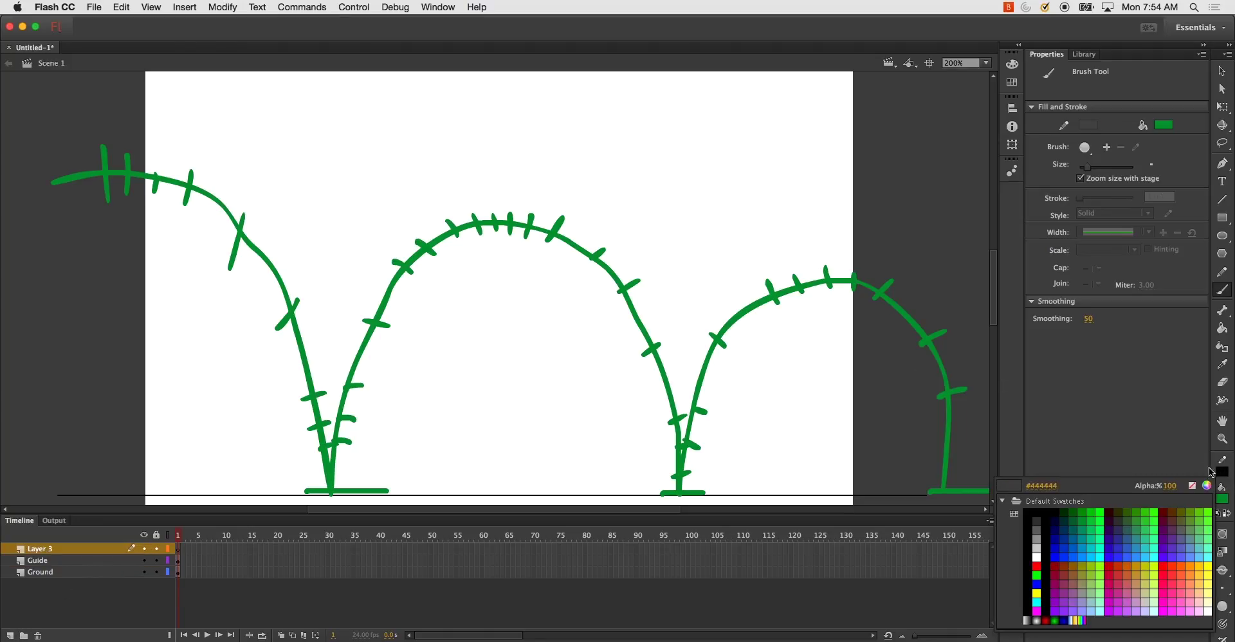
click(1037, 514)
click(89, 561)
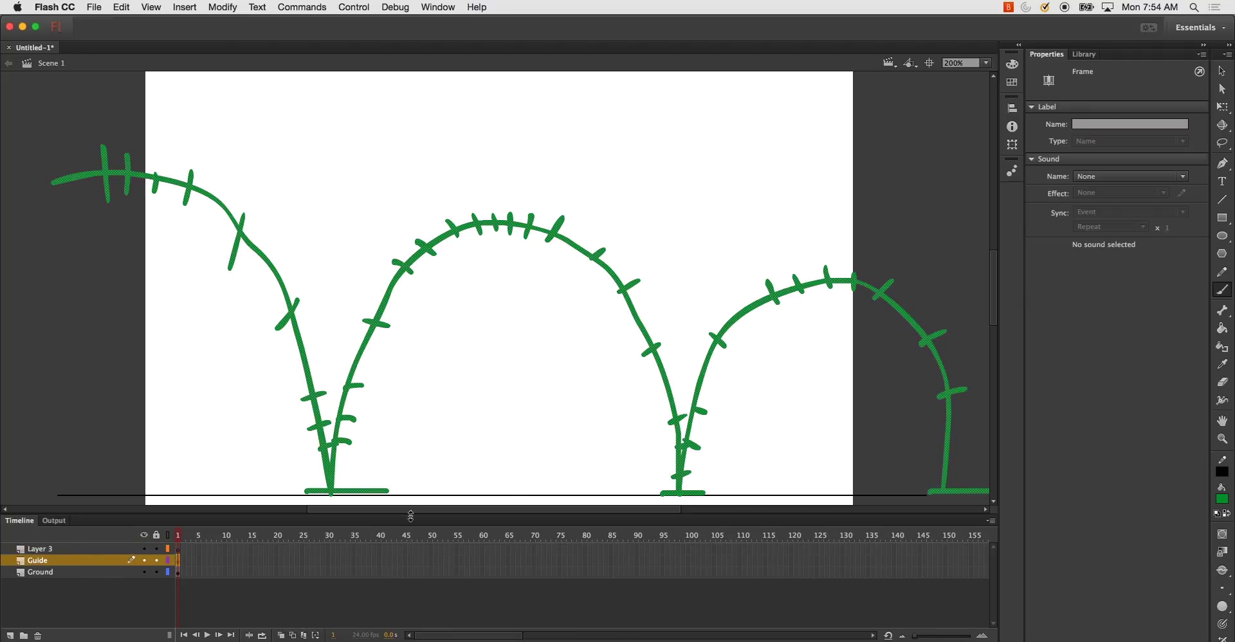
click(1223, 499)
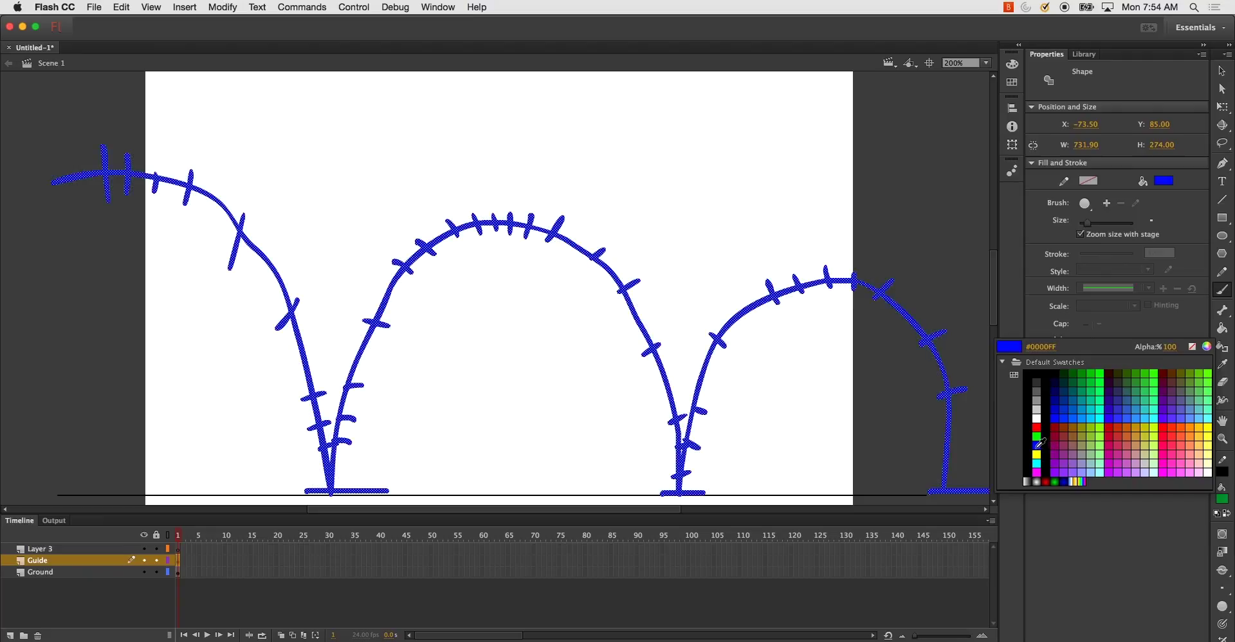
click(1086, 413)
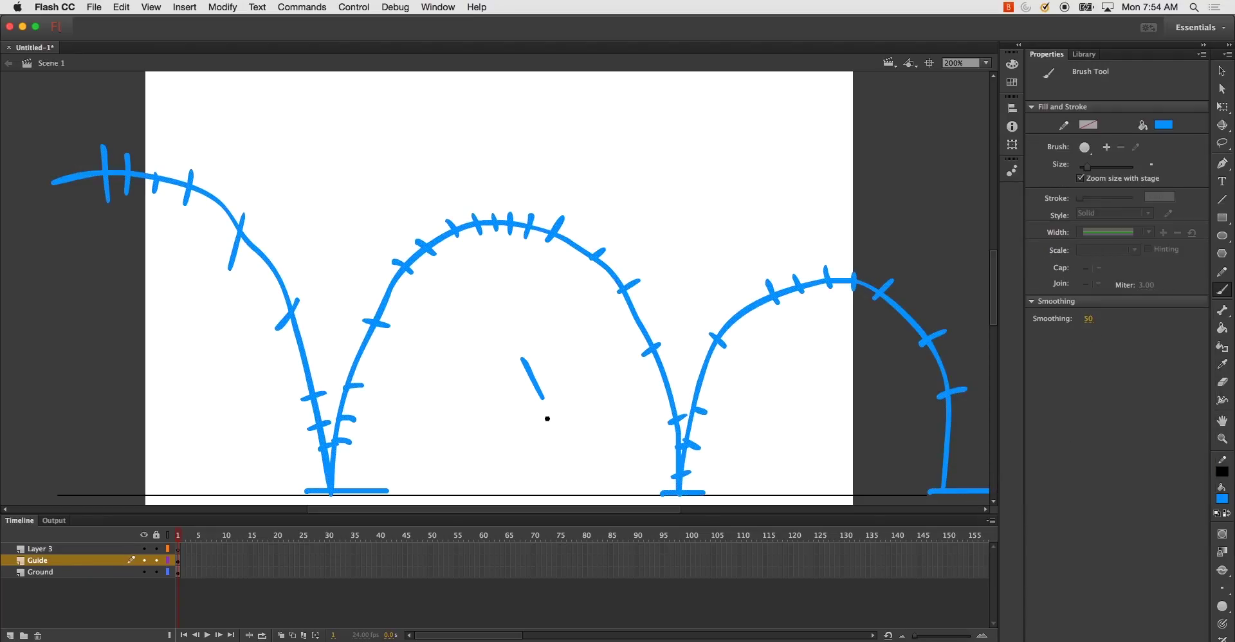
Rename Layer 3 to Bouncing_Ball and set the fill colour to black.
click(48, 546)
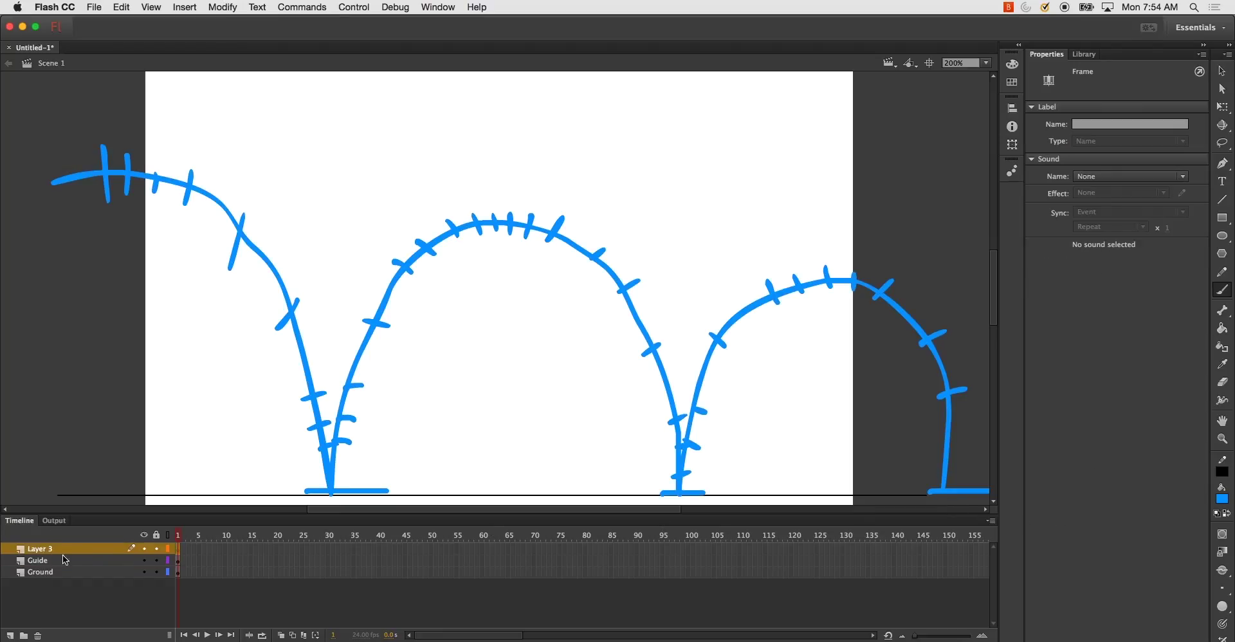
double_click(56, 548)
text(B)
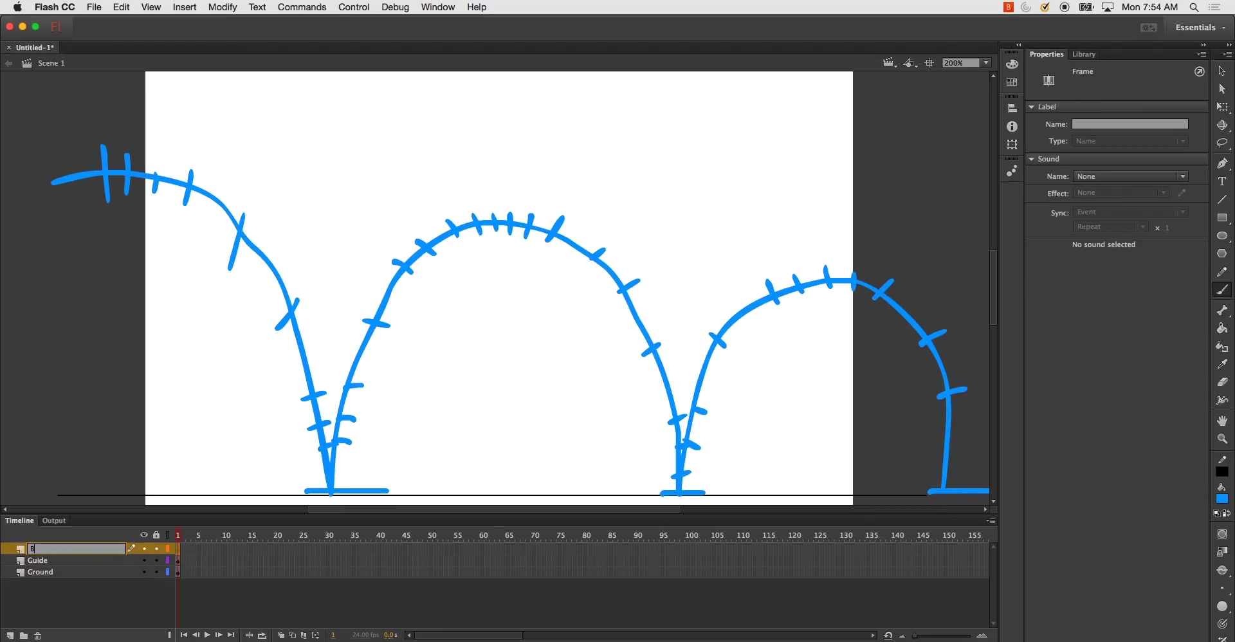
text(ourcing_Ball)
key(Return)
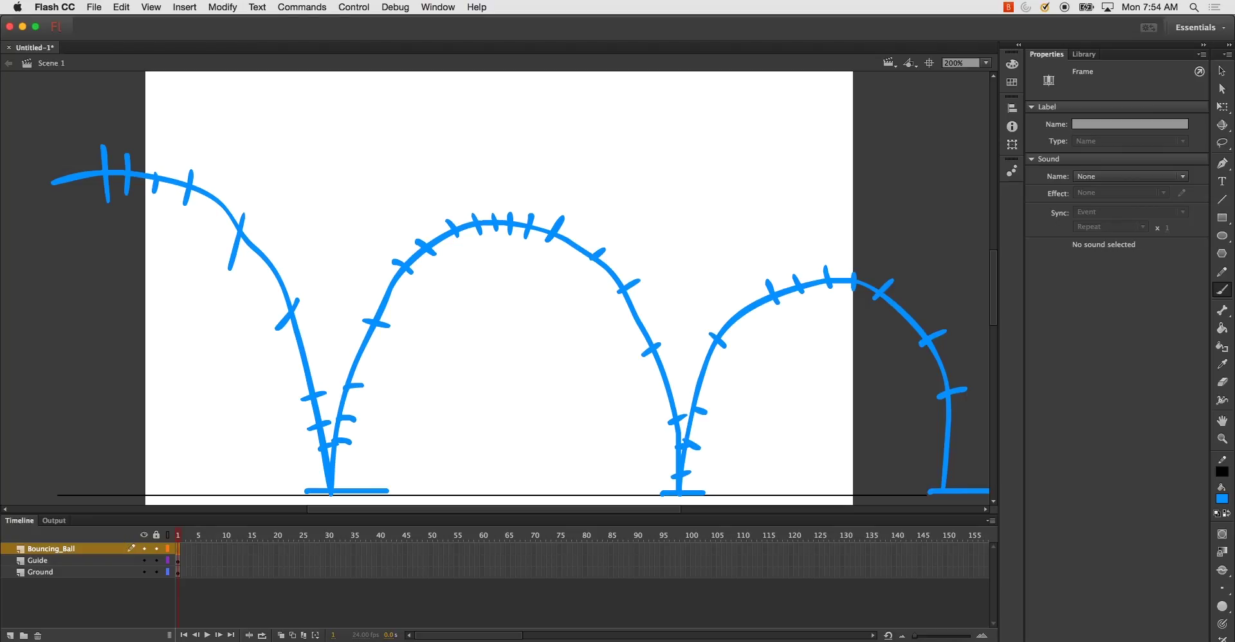
click(1222, 504)
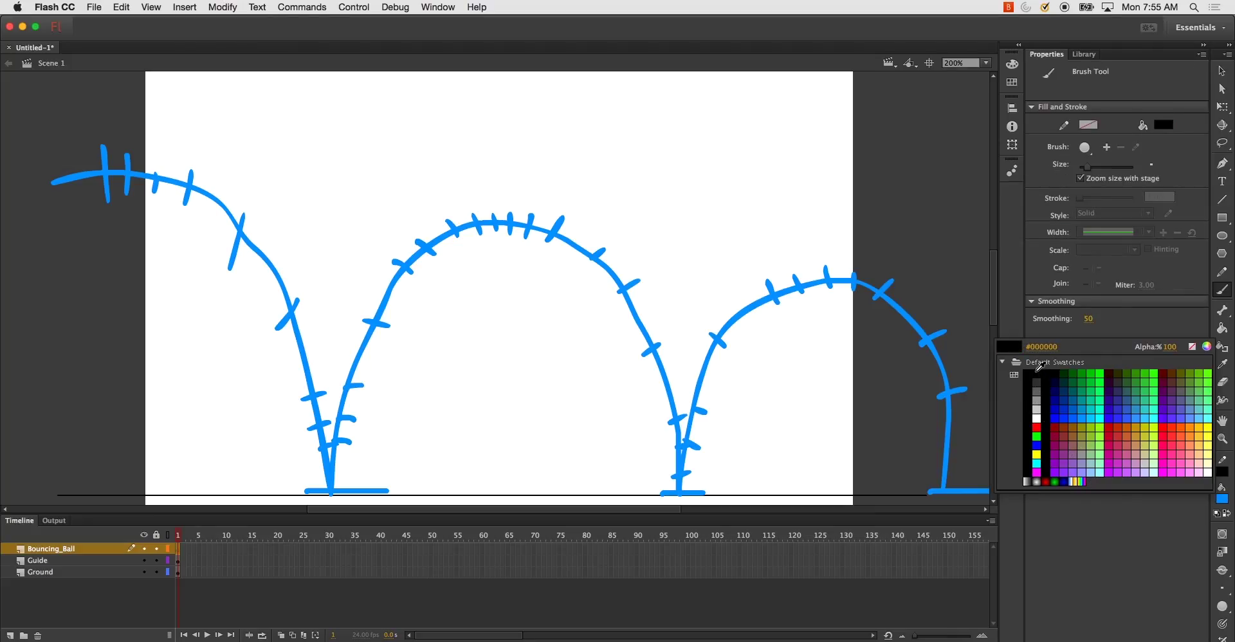
click(1038, 378)
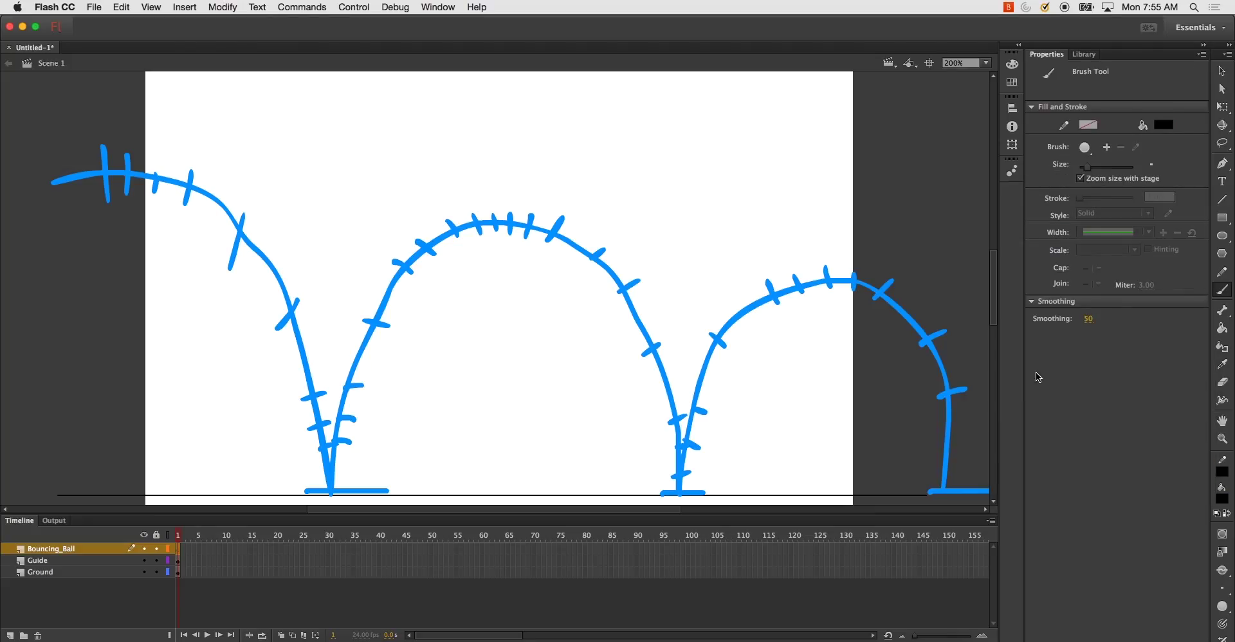
Select the Guide layer and preview the animation as a test SWF.
click(60, 561)
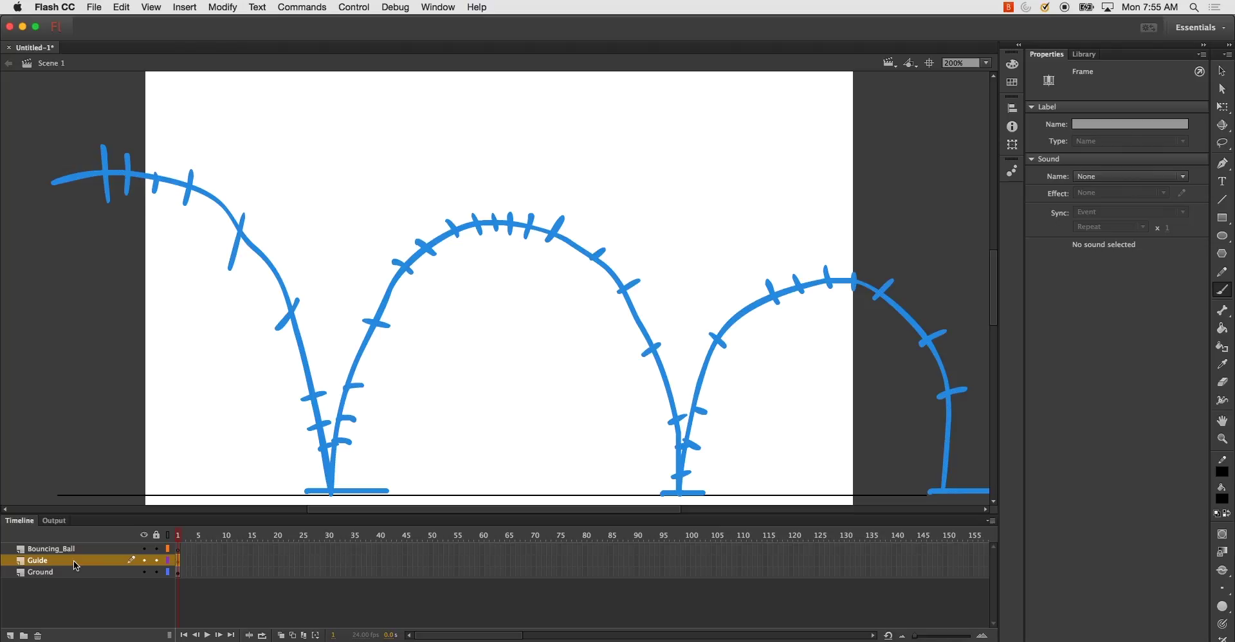
key(super+Return)
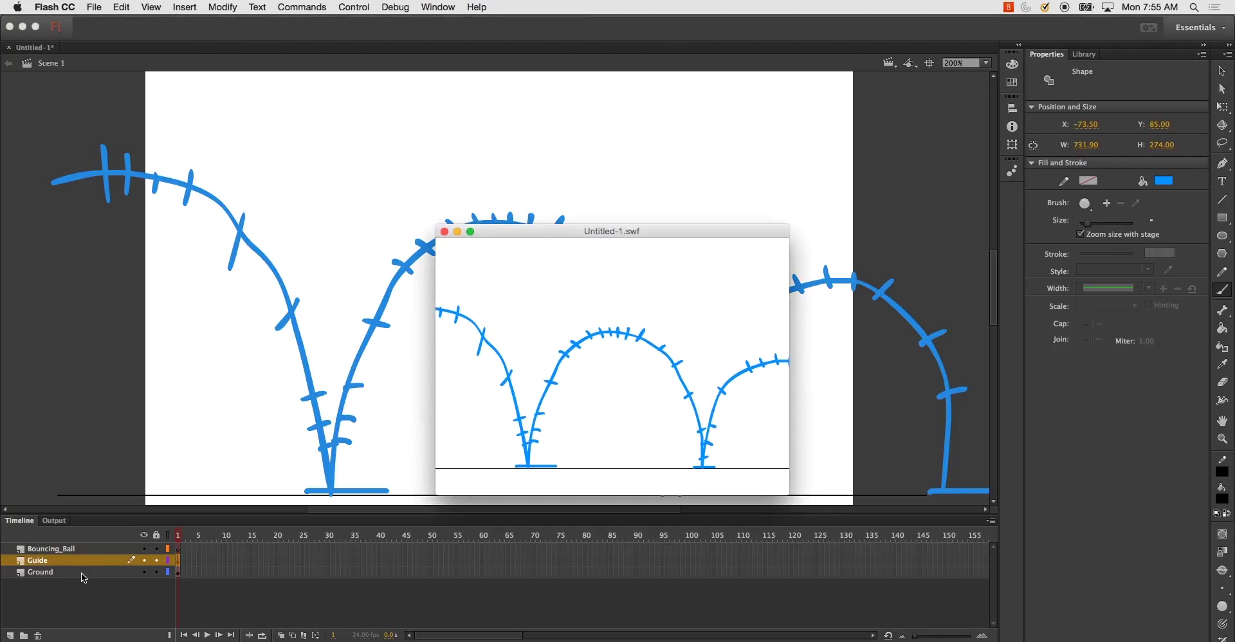
click(445, 231)
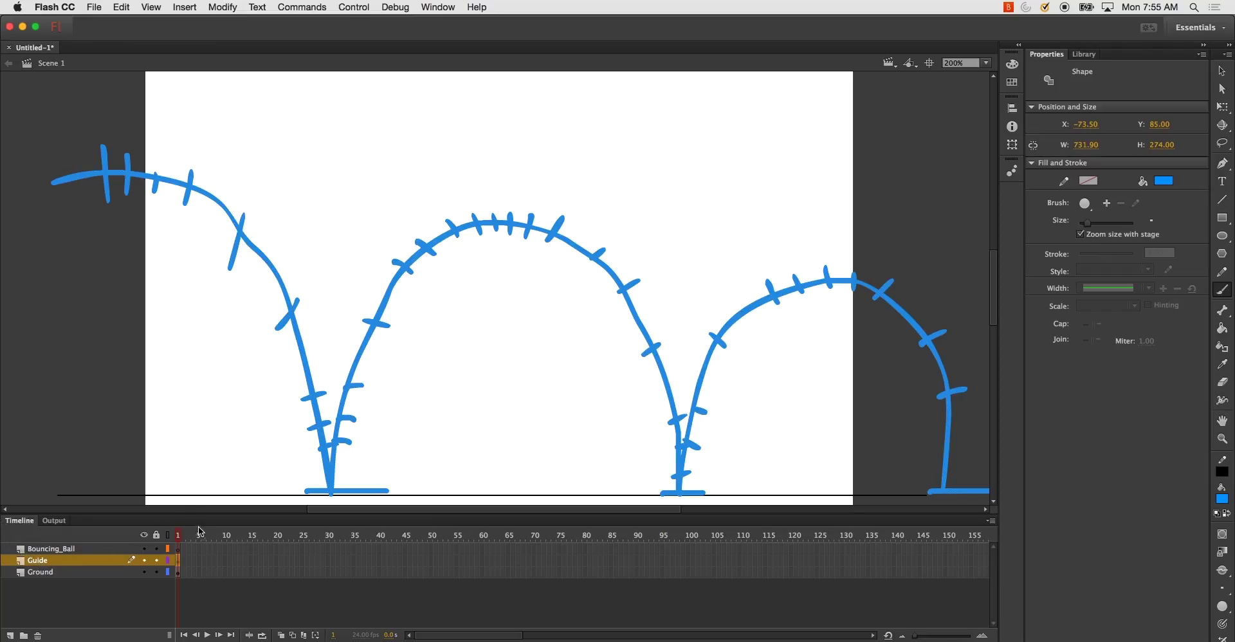
Convert the Guide layer into a non-exporting guide layer from its context menu.
right_click(32, 564)
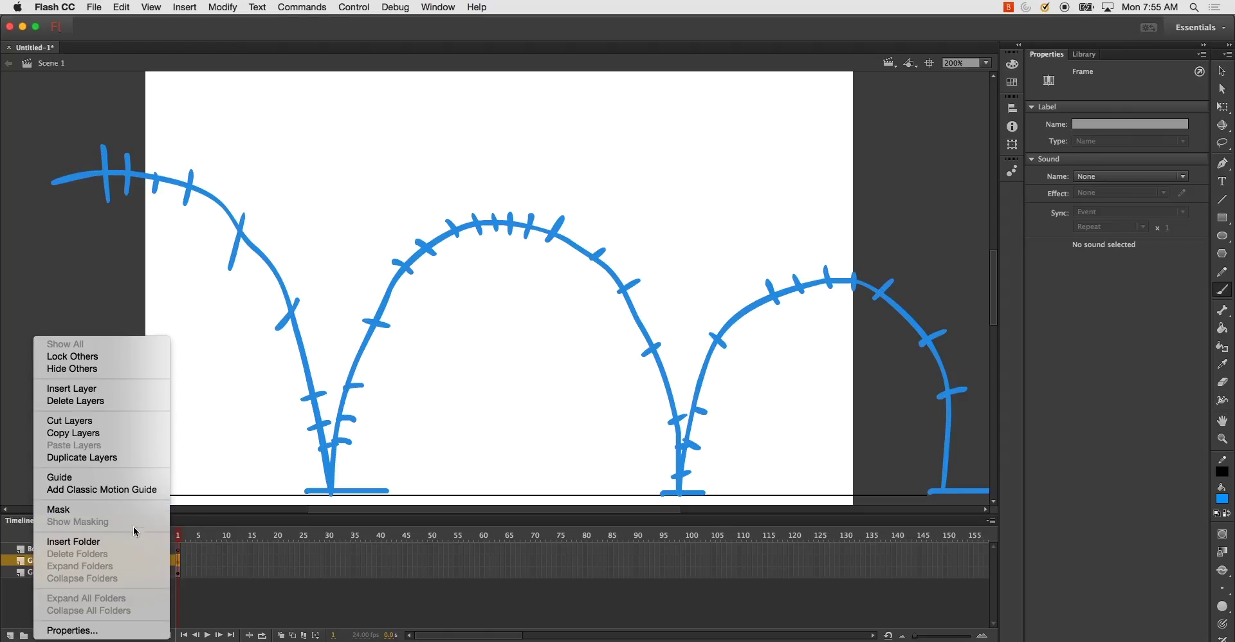
click(19, 563)
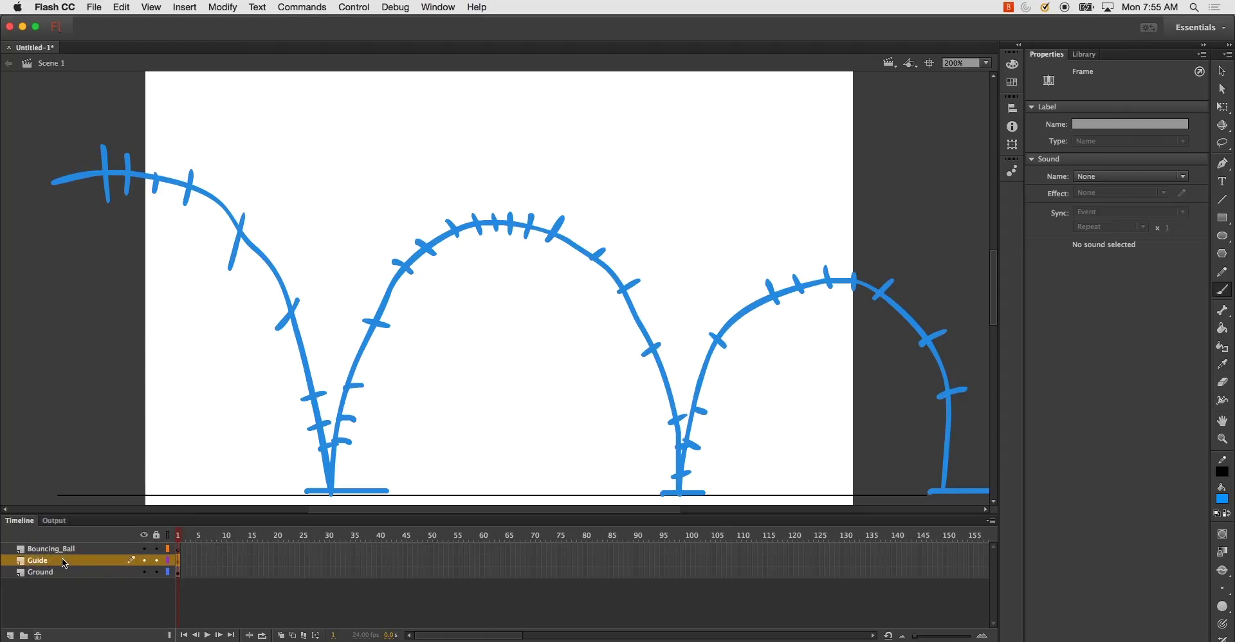
right_click(44, 564)
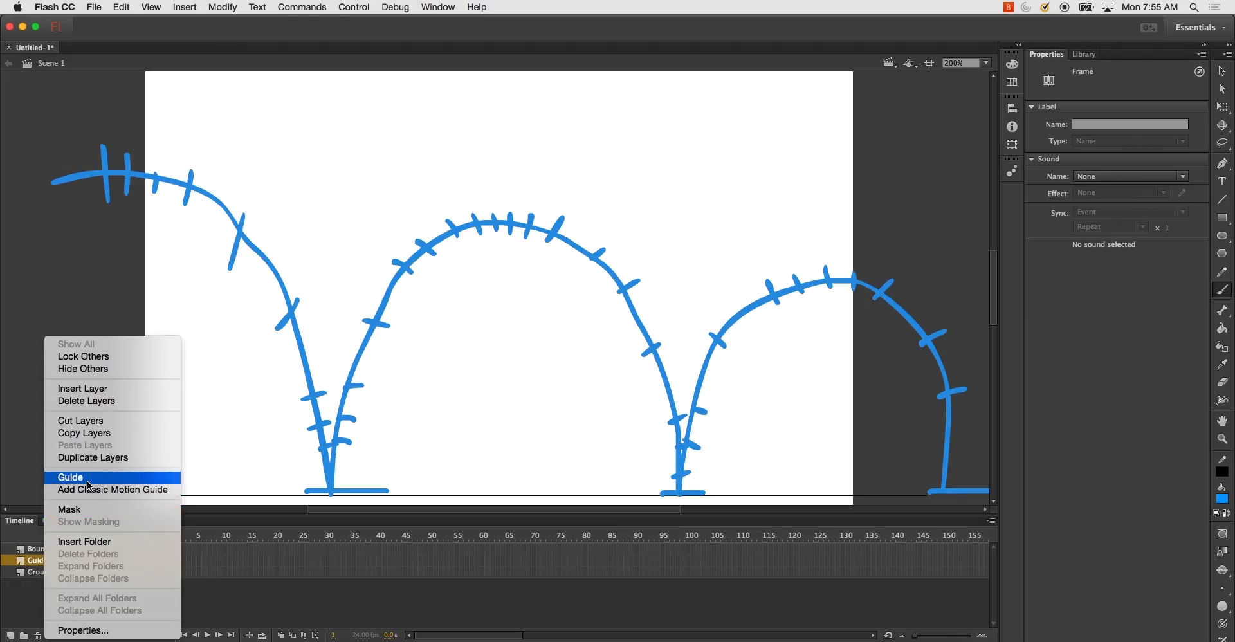
click(89, 485)
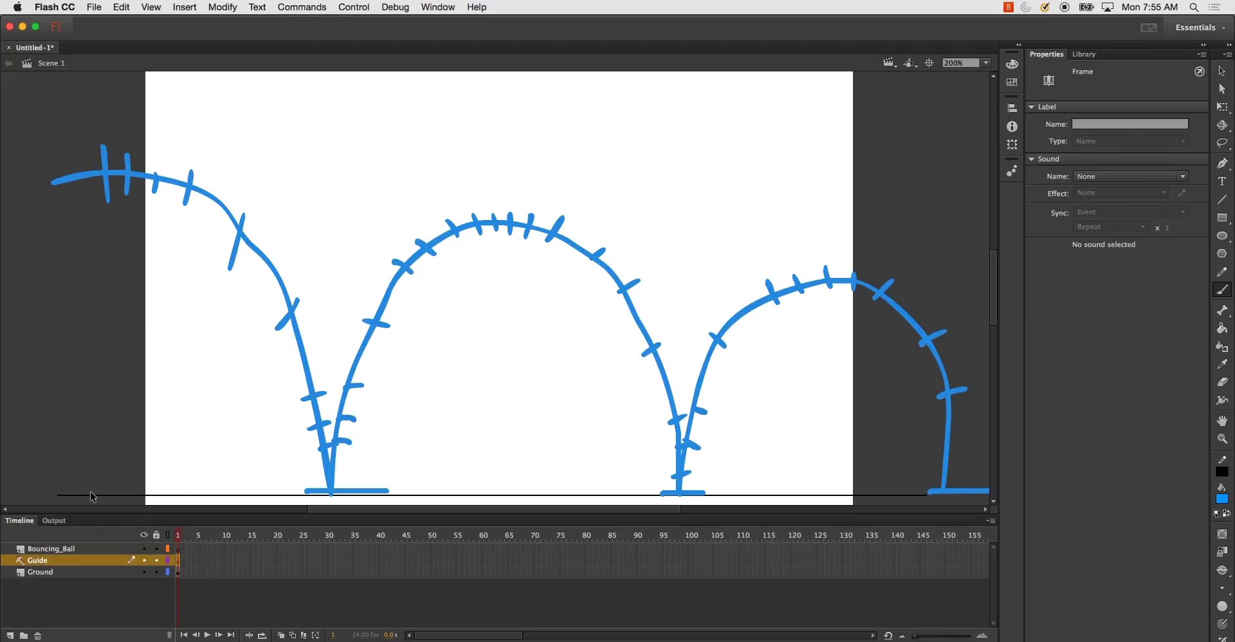
scroll(264, 408, left, 5)
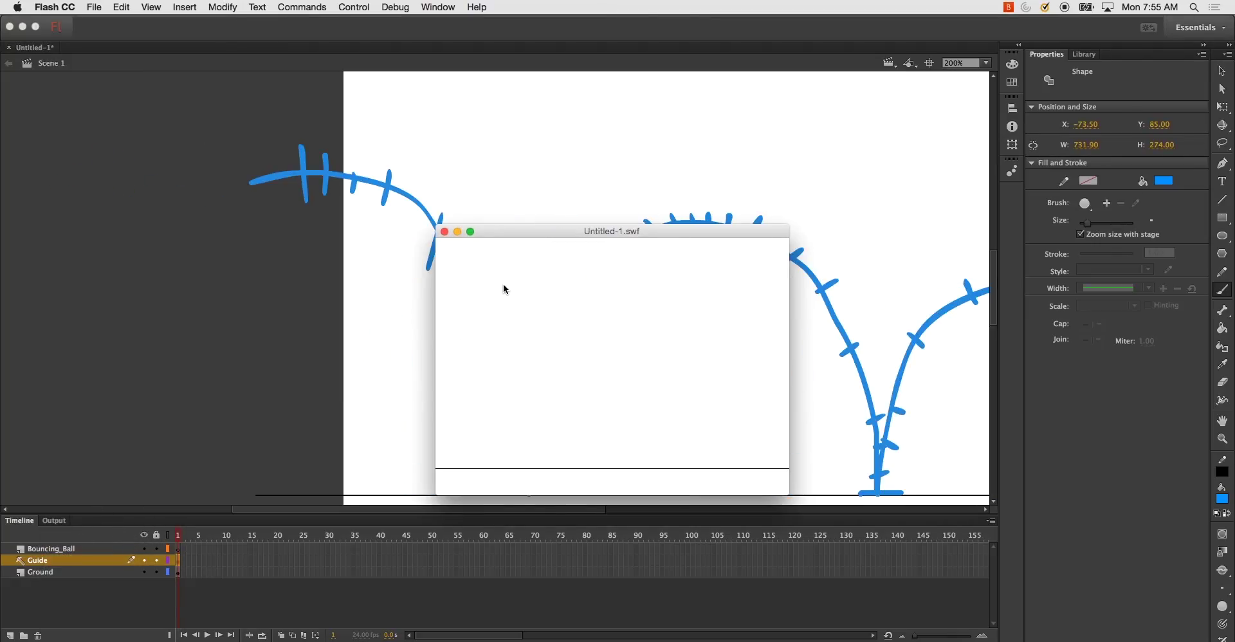
Retest the SWF to confirm the arcs are hidden, then select the Bouncing_Ball layer.
click(444, 232)
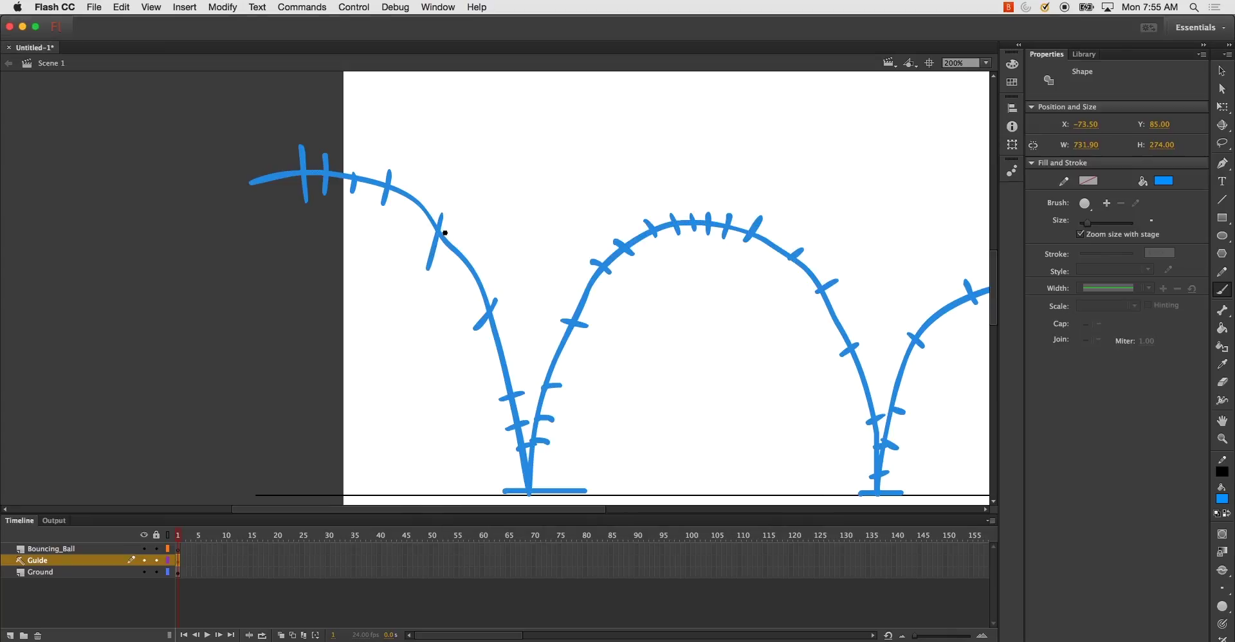
drag(513, 245, 381, 249)
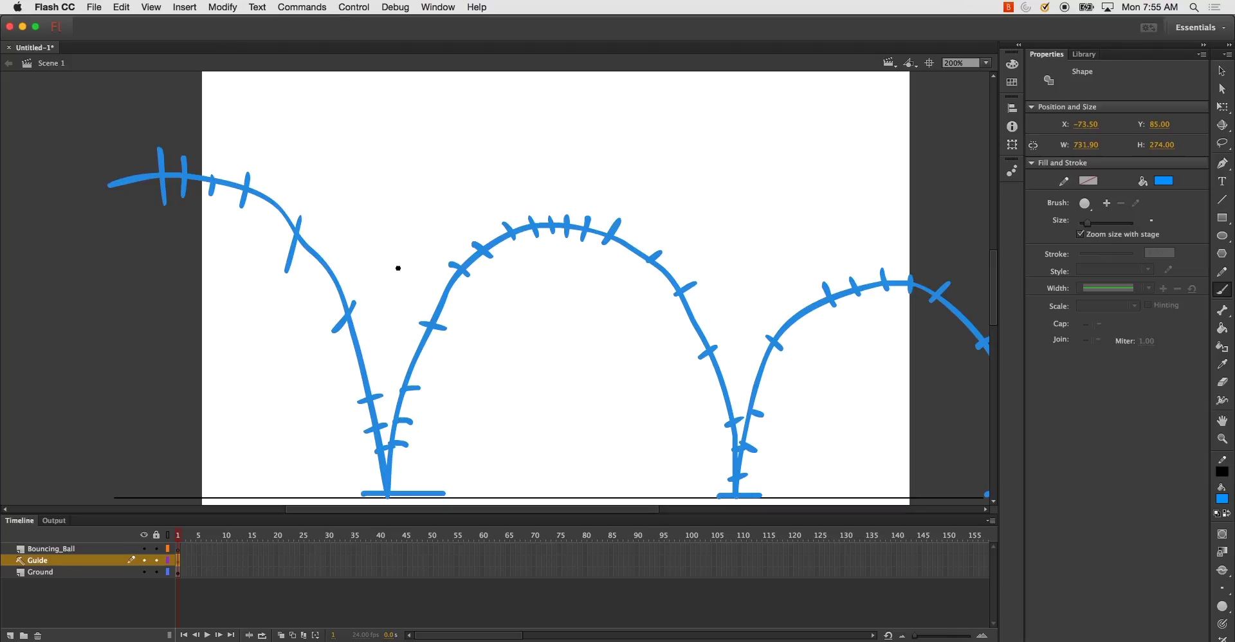
key(super+Return)
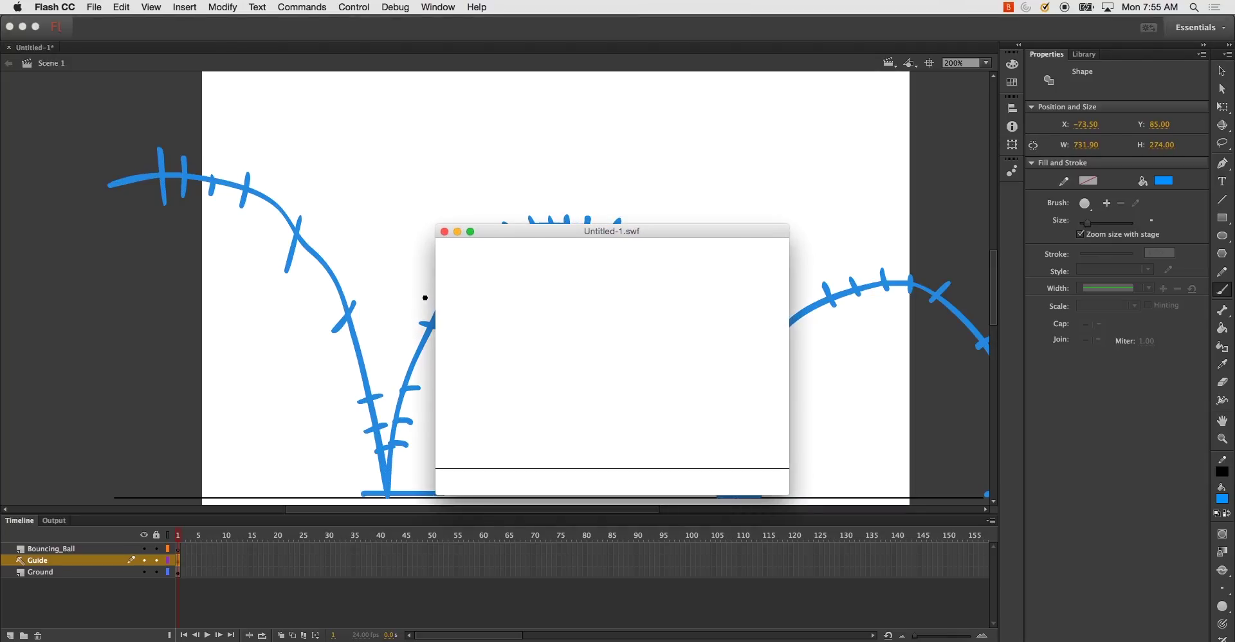
click(444, 231)
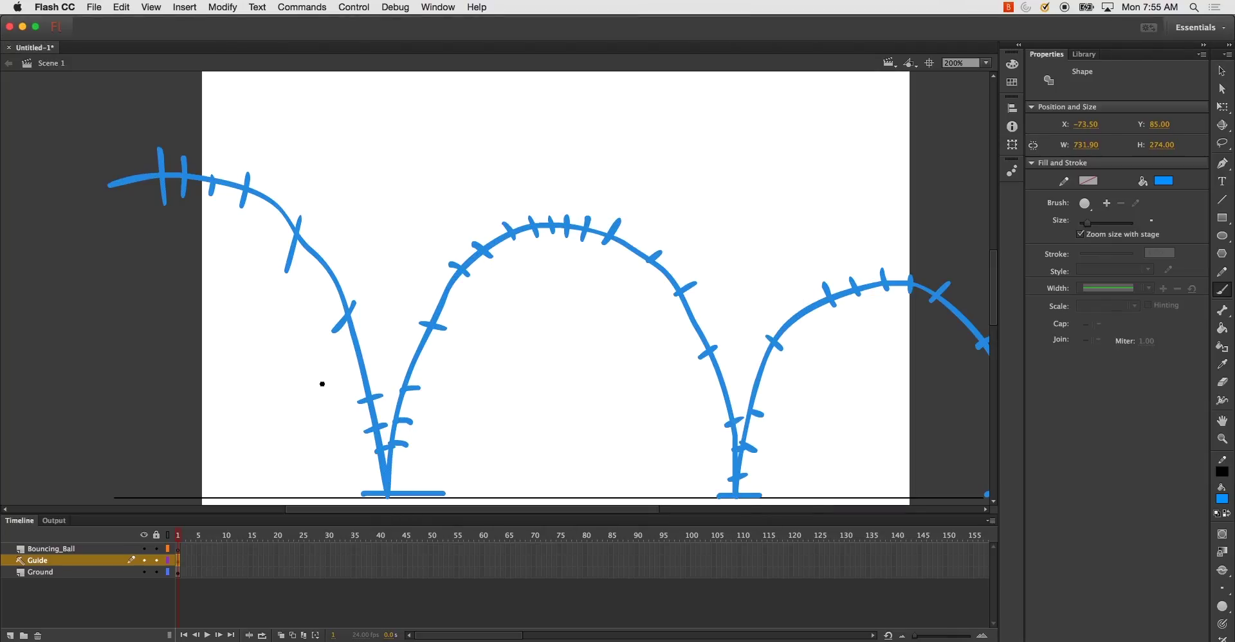
click(71, 550)
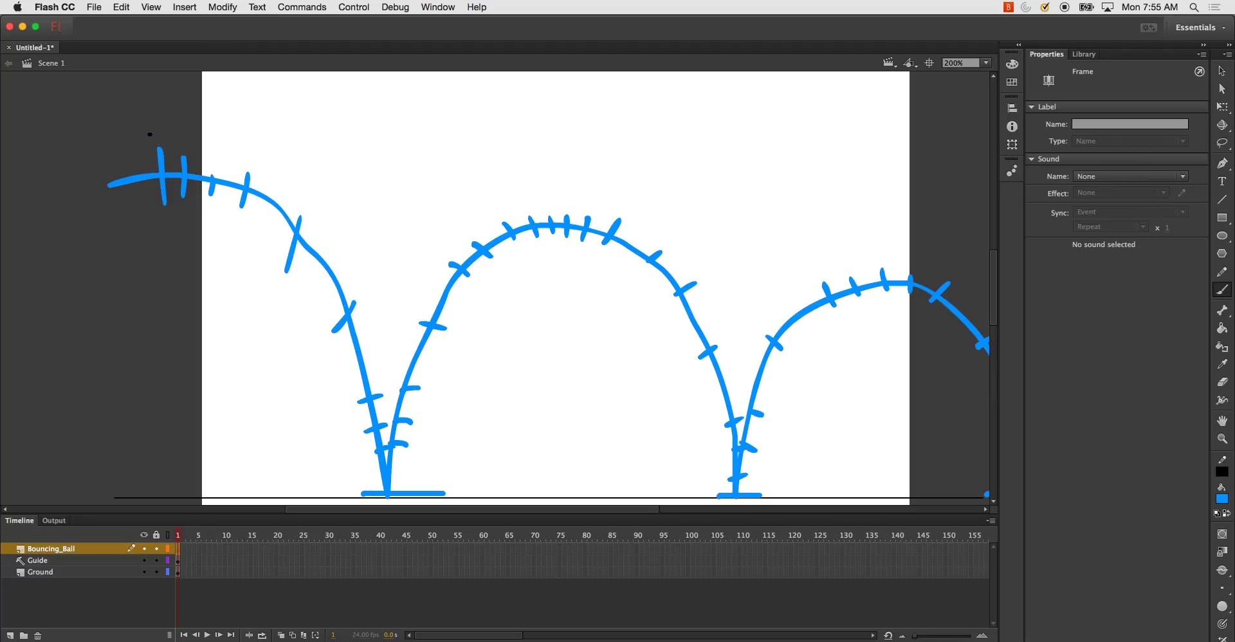
Undo an unwanted blue stroke, switch the fill to black, and brush the ball at the first path mark.
mouse_move(150, 134)
mouse_down()
mouse_move(120, 155)
mouse_move(123, 182)
mouse_move(164, 202)
mouse_up()
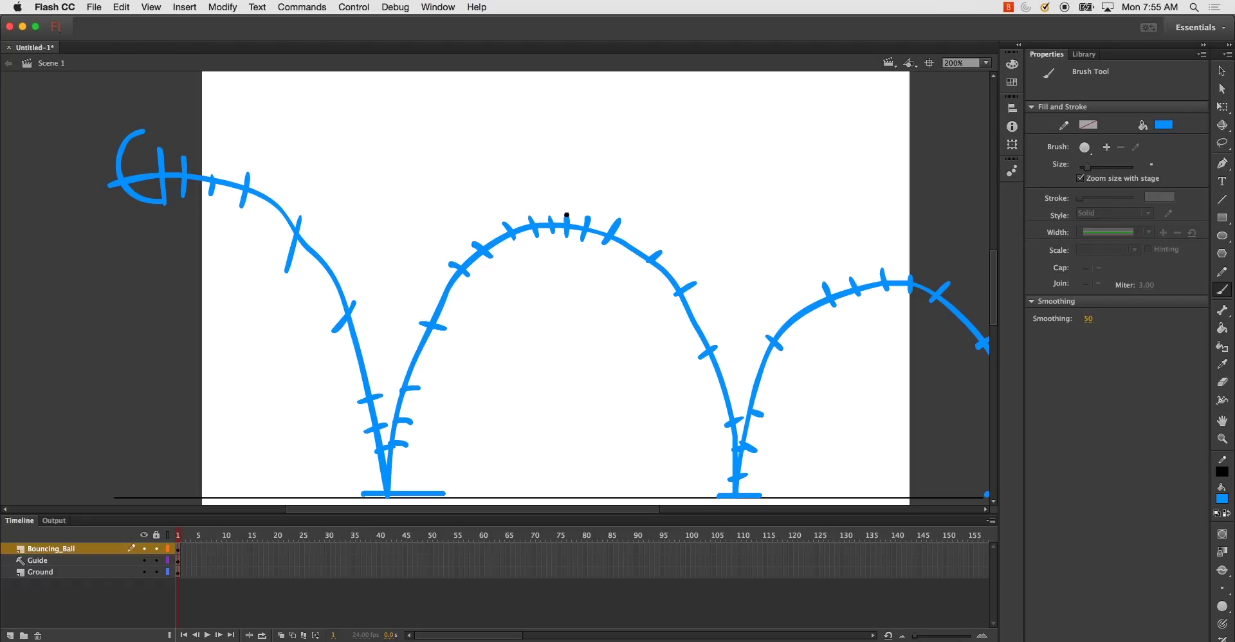
key(super+z)
click(1220, 500)
click(1037, 365)
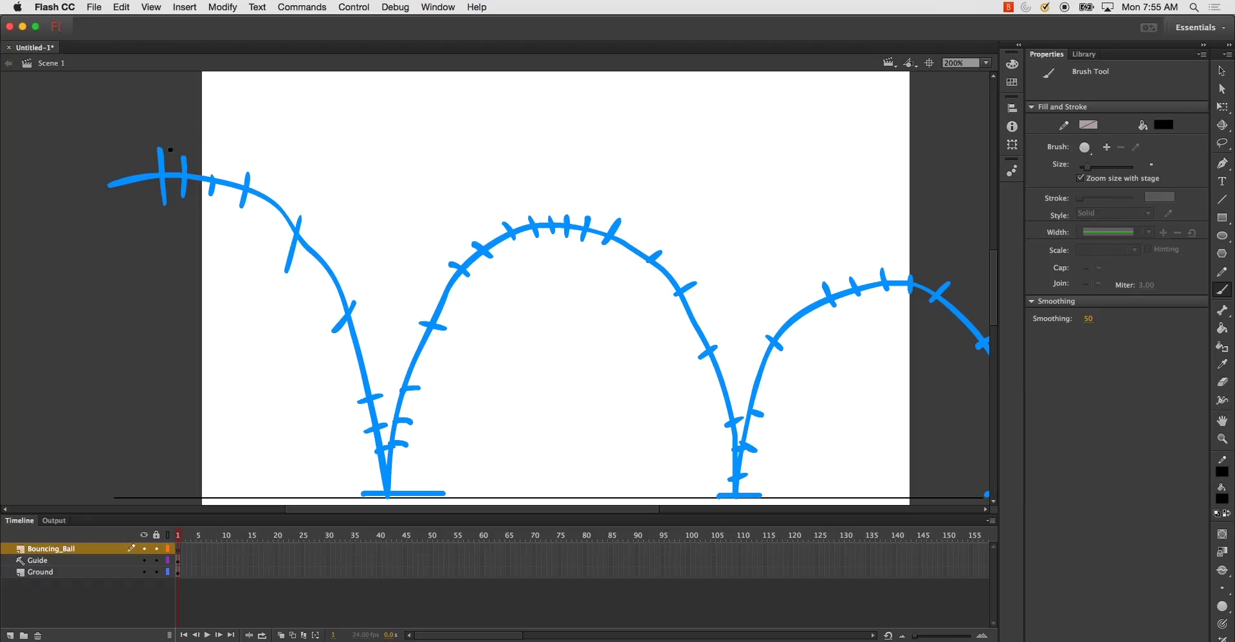
mouse_move(163, 140)
mouse_down()
mouse_move(134, 147)
mouse_move(124, 178)
mouse_move(150, 206)
mouse_move(185, 200)
mouse_move(189, 171)
mouse_move(153, 139)
mouse_up()
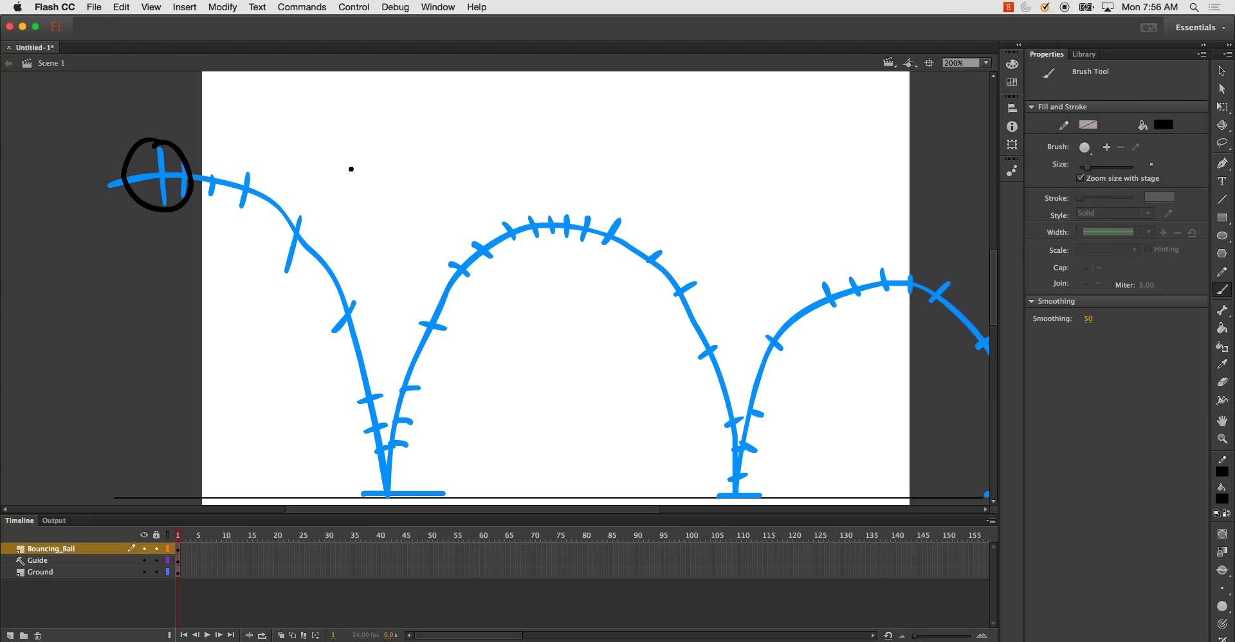
Add blank keyframe 2 and turn on onion skinning to ghost the first ball.
key(F7)
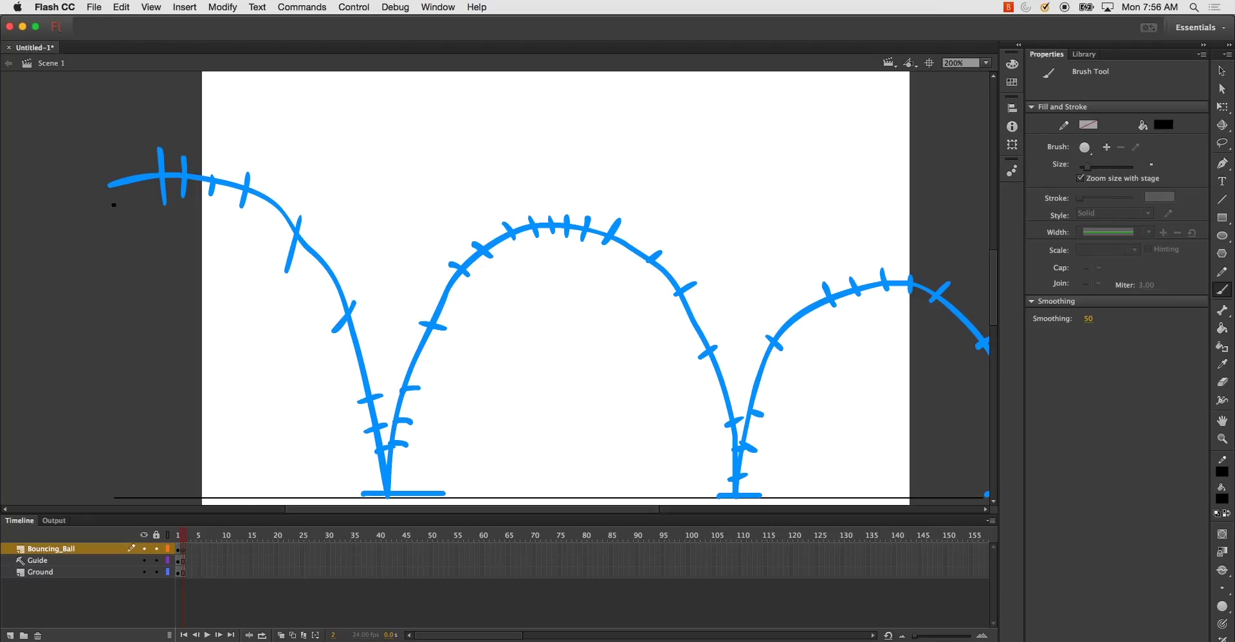
click(282, 636)
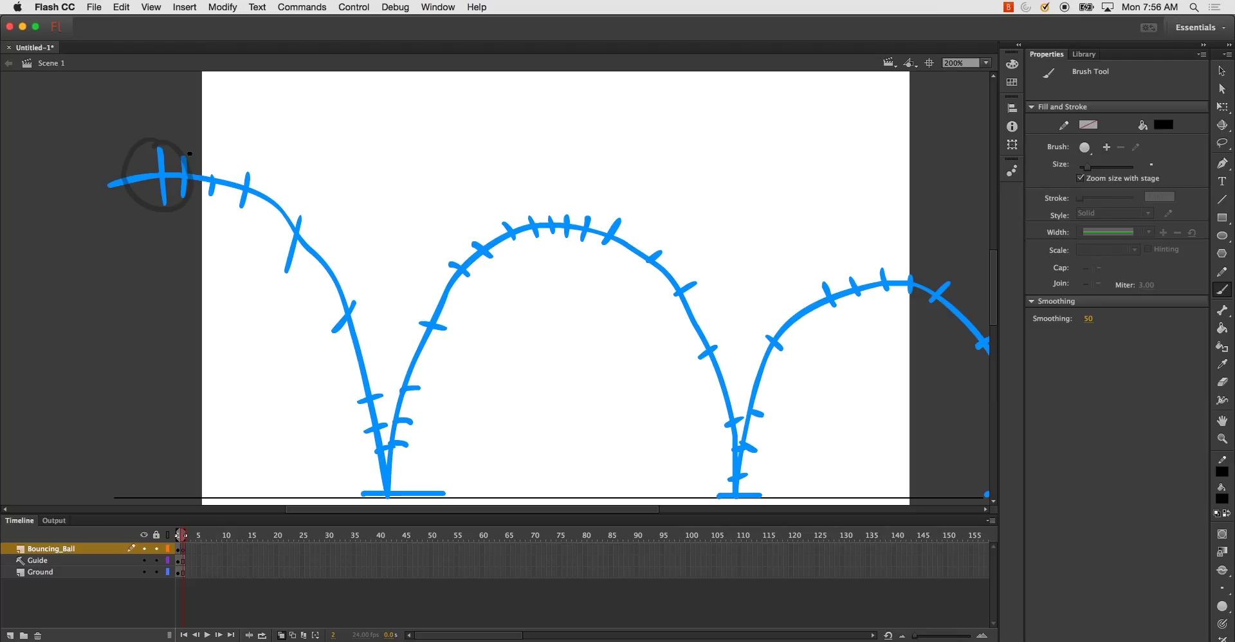
Draw the ball at the next arc marks on frames 2 and 3, redrawing the frame 3 ball.
mouse_move(198, 141)
mouse_down()
mouse_move(167, 158)
mouse_move(163, 188)
mouse_move(194, 202)
mouse_move(222, 190)
mouse_move(217, 151)
mouse_move(259, 157)
mouse_move(232, 158)
mouse_move(218, 187)
mouse_move(223, 210)
mouse_move(248, 223)
mouse_move(264, 159)
mouse_up()
key(F7)
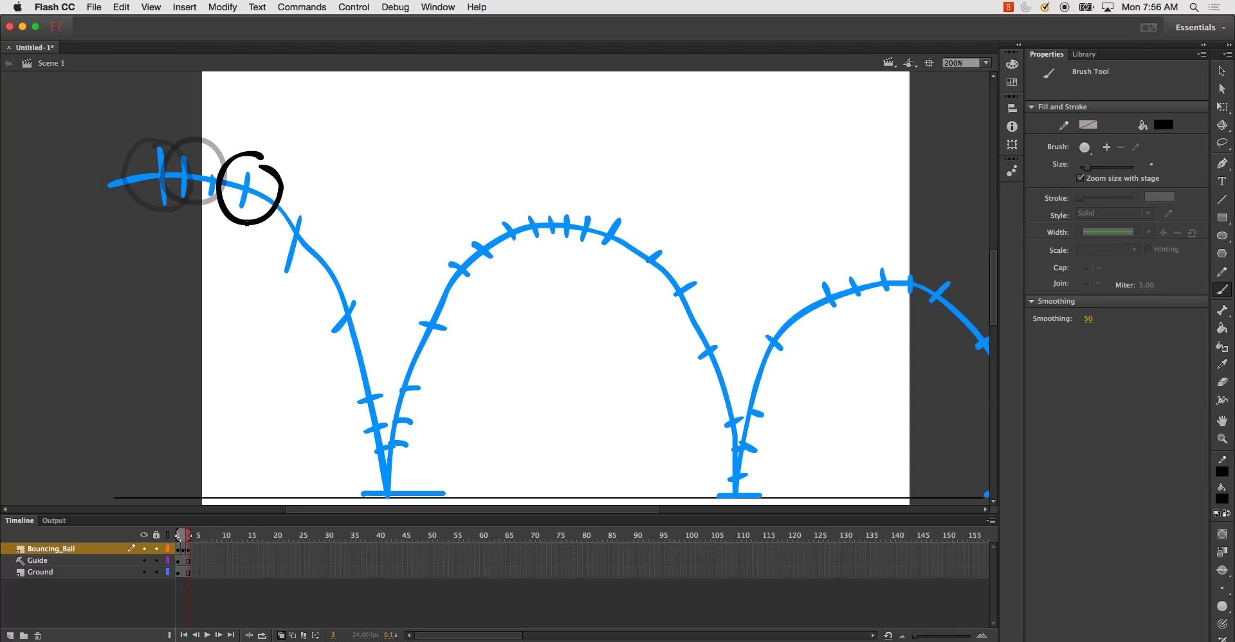
key(super+z)
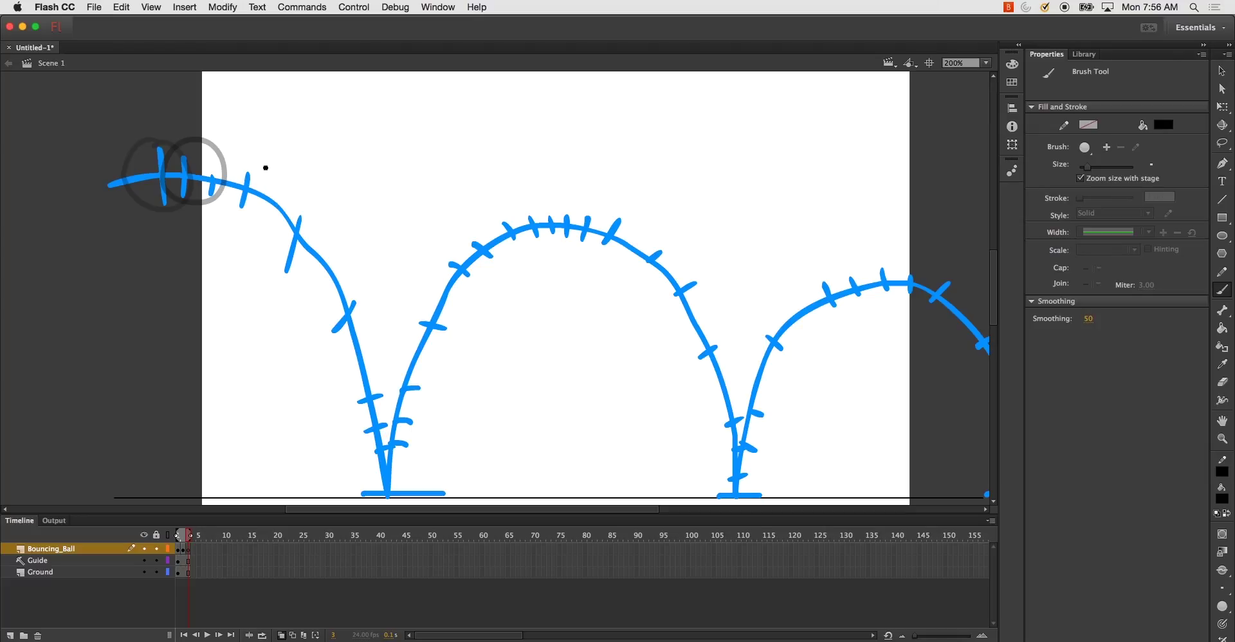
mouse_move(240, 148)
mouse_down()
mouse_move(212, 192)
mouse_move(233, 213)
mouse_move(259, 212)
mouse_move(276, 170)
mouse_move(231, 150)
mouse_up()
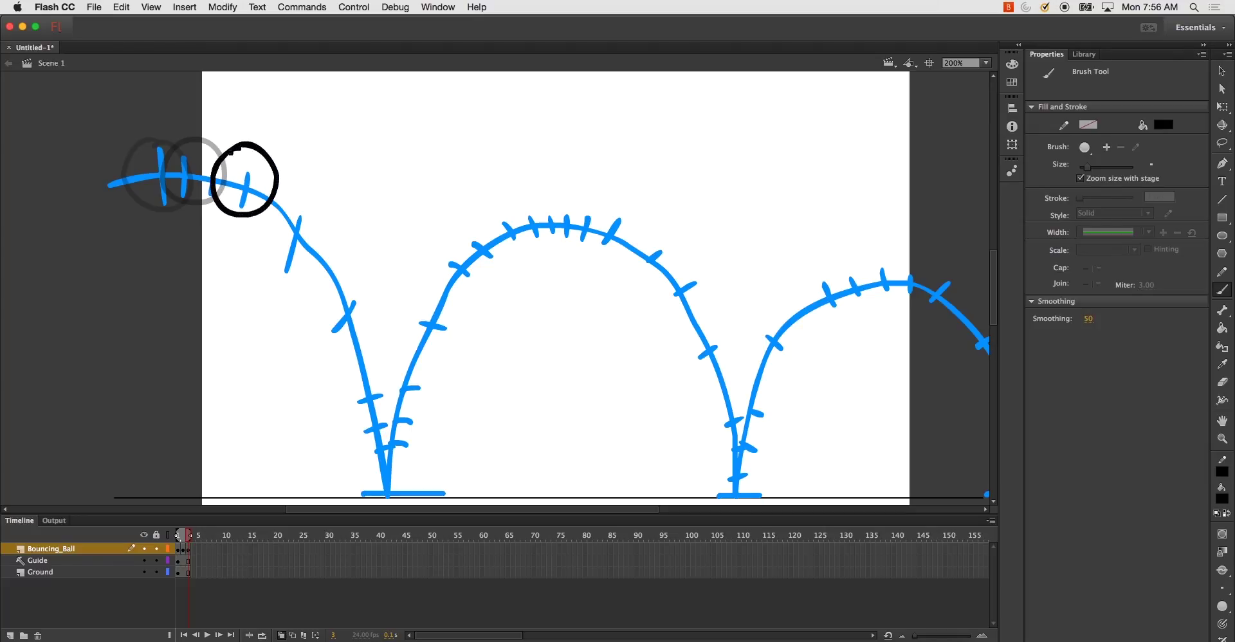
Draw the ball lower down the arc on frames 4–6, stretching into an oval, adding keyframes through frame 8.
key(period)
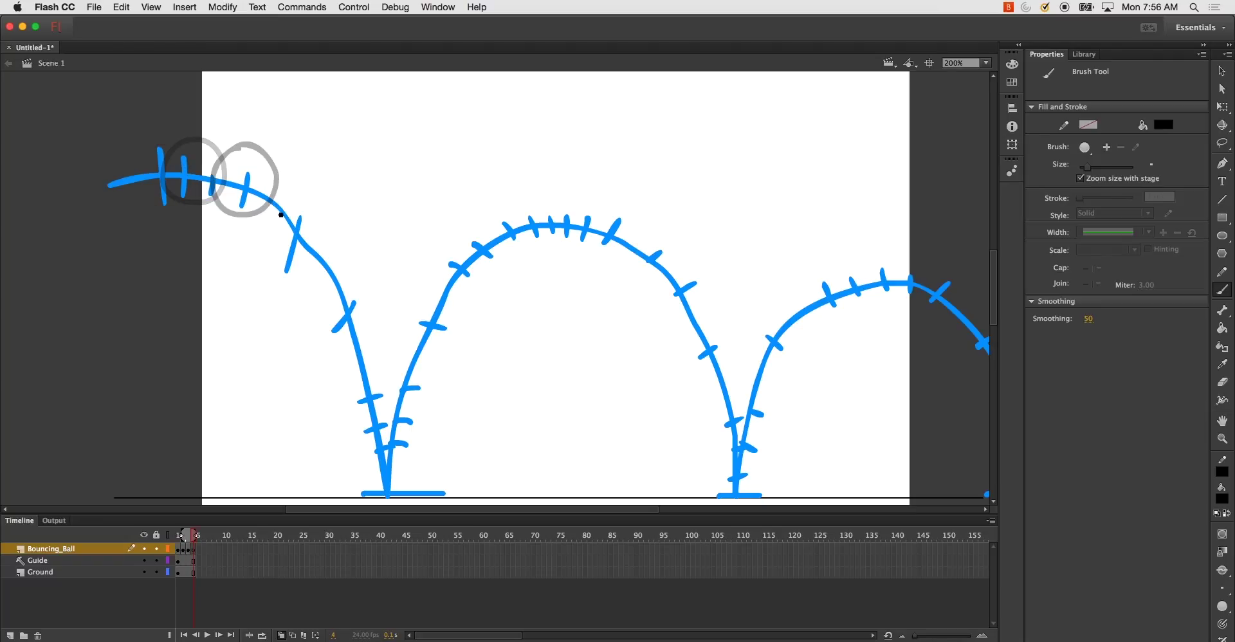
mouse_move(303, 191)
mouse_down()
mouse_move(265, 247)
mouse_move(314, 248)
mouse_move(292, 190)
mouse_up()
key(period)
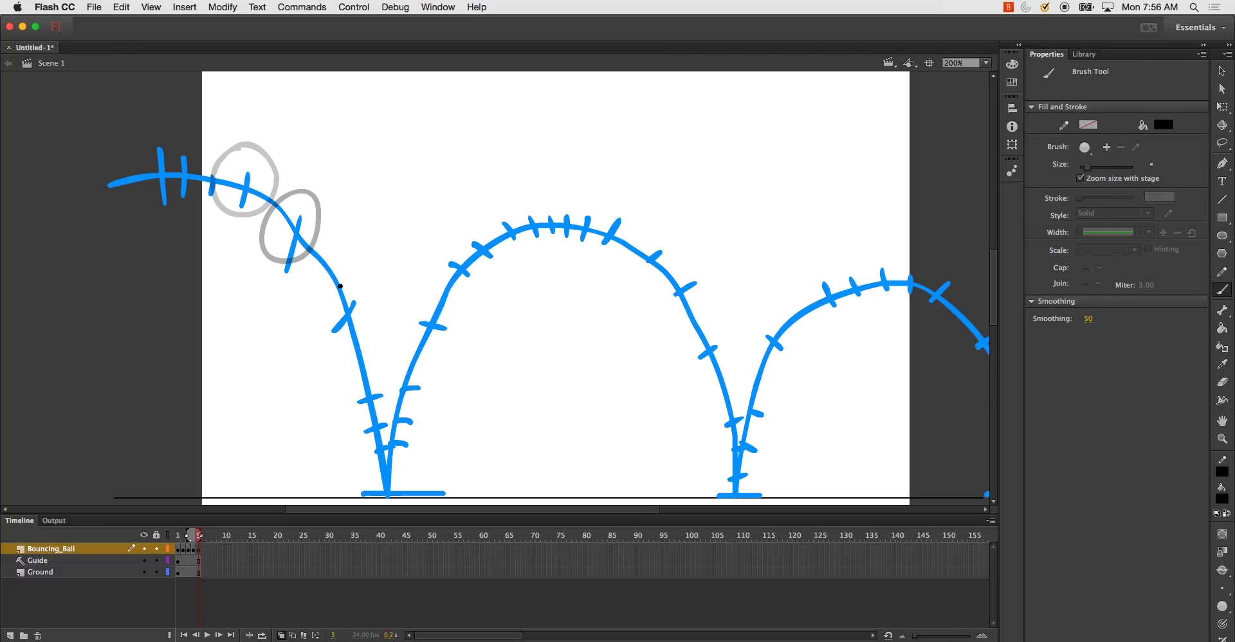
mouse_move(341, 281)
mouse_down()
mouse_move(318, 314)
mouse_move(332, 334)
mouse_move(365, 336)
mouse_move(378, 311)
mouse_move(366, 288)
mouse_move(339, 280)
mouse_up()
key(period)
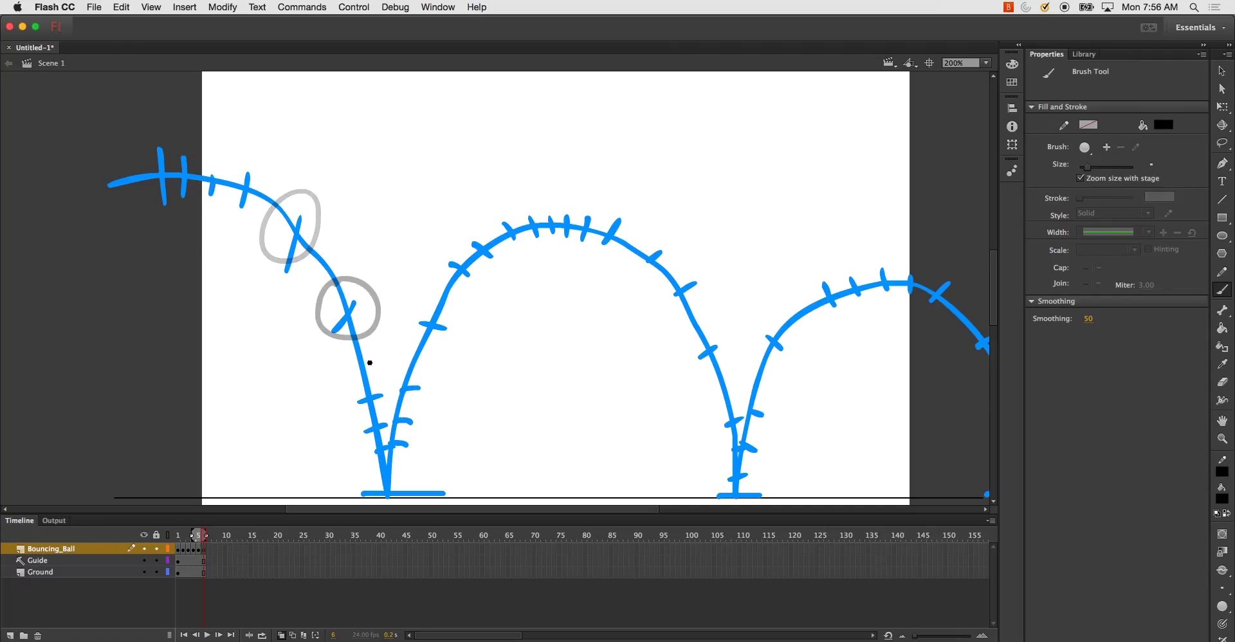
mouse_move(364, 354)
mouse_down()
mouse_move(346, 396)
mouse_move(368, 413)
mouse_move(388, 388)
mouse_move(379, 353)
mouse_move(361, 354)
mouse_move(351, 438)
mouse_move(373, 463)
mouse_move(393, 426)
mouse_move(383, 389)
mouse_move(364, 382)
mouse_up()
key(period)
key(period)
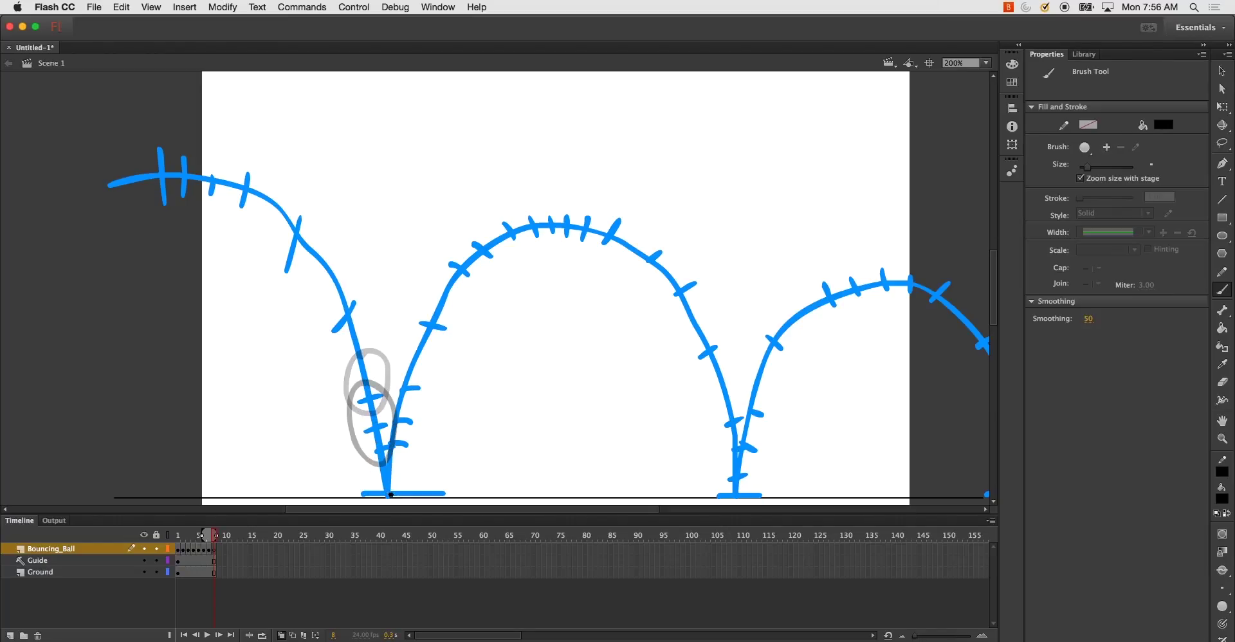
Draw the ball touching and squashing against the ground on frames 9 and 10.
mouse_move(391, 495)
mouse_down()
mouse_move(361, 448)
mouse_move(361, 415)
mouse_move(390, 406)
mouse_move(405, 461)
mouse_move(392, 495)
mouse_up()
key(period)
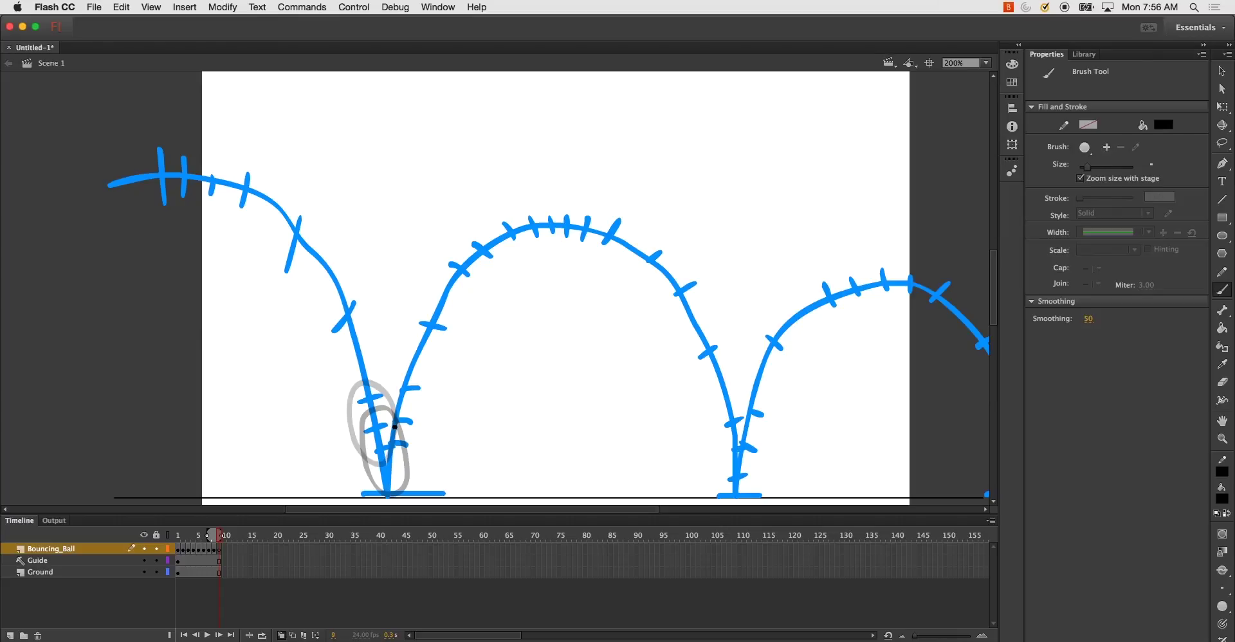
mouse_move(395, 427)
mouse_down()
mouse_move(356, 448)
mouse_move(350, 482)
mouse_move(394, 492)
mouse_move(417, 475)
mouse_move(412, 436)
mouse_move(394, 426)
mouse_up()
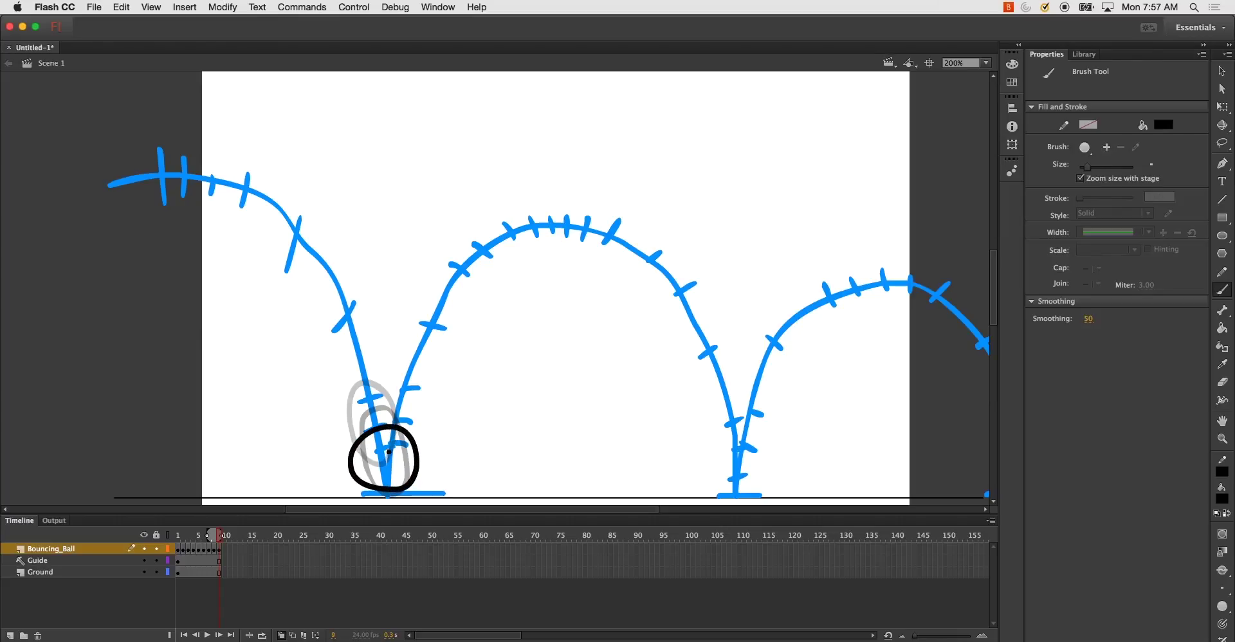
key(F7)
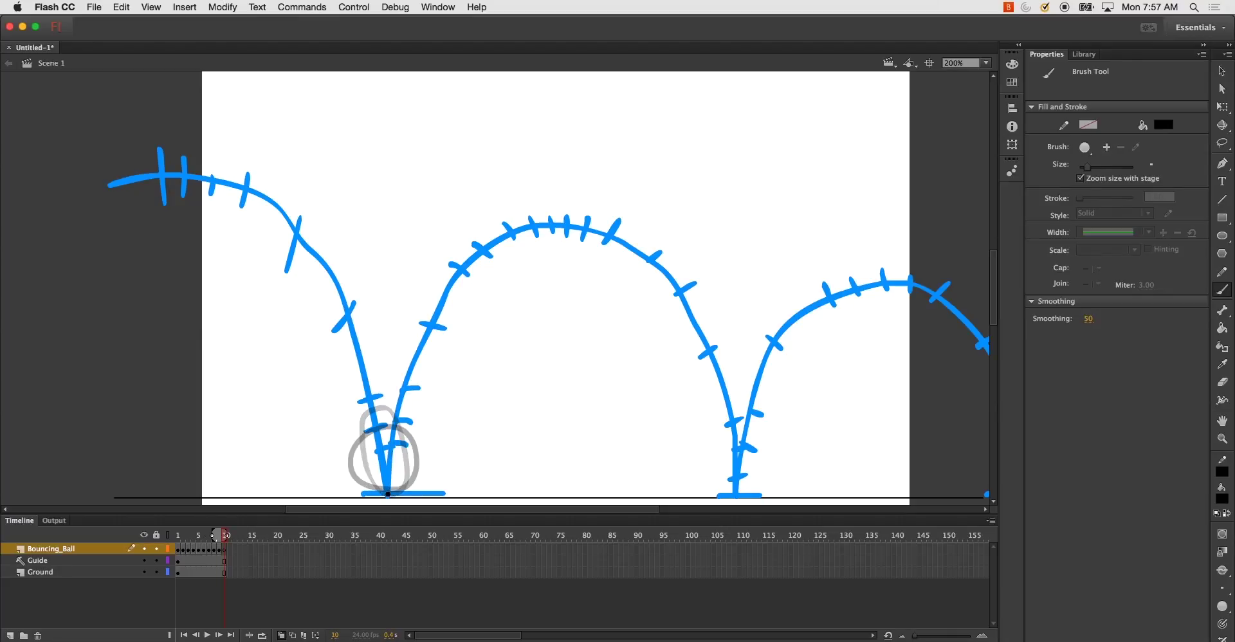
mouse_move(384, 493)
mouse_down()
mouse_move(342, 487)
mouse_move(347, 461)
mouse_move(413, 447)
mouse_move(428, 458)
mouse_move(423, 479)
mouse_move(378, 493)
mouse_up()
key(F7)
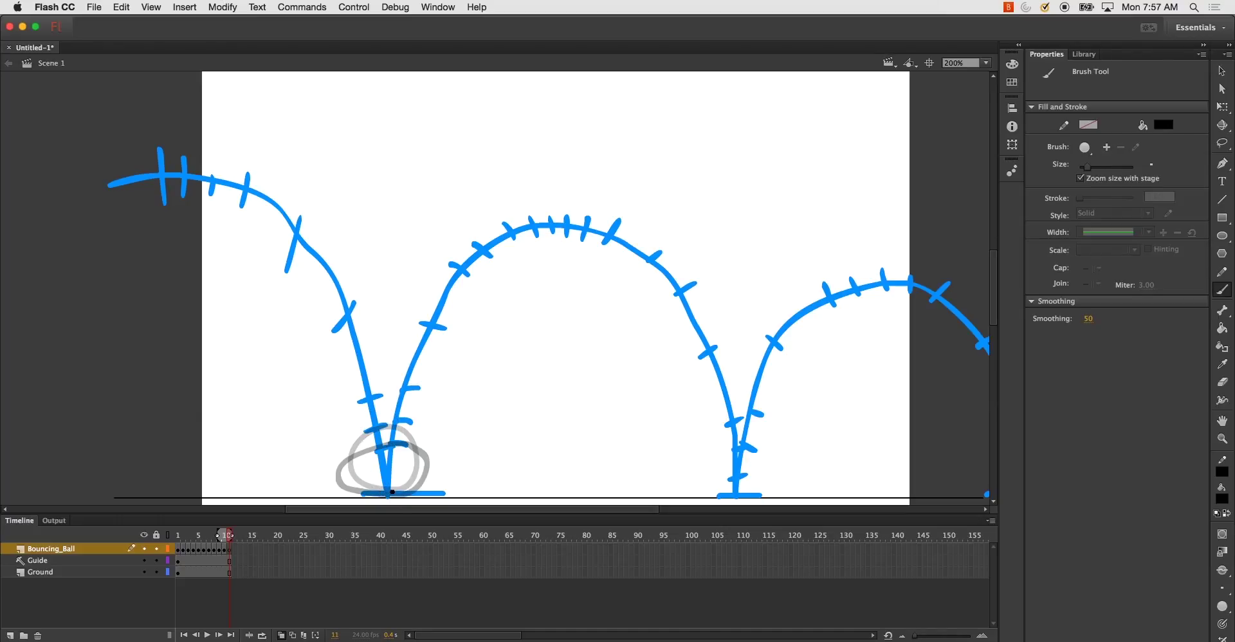
Draw the flattened ball and a rounder squashed ellipse on the next frames, then widen the onion-skin range.
mouse_move(387, 495)
mouse_down()
mouse_move(339, 495)
mouse_move(346, 474)
mouse_move(390, 468)
mouse_move(429, 467)
mouse_move(444, 484)
mouse_move(405, 495)
mouse_move(330, 479)
mouse_move(457, 478)
mouse_move(439, 497)
mouse_move(395, 502)
mouse_move(315, 484)
mouse_up()
key(F7)
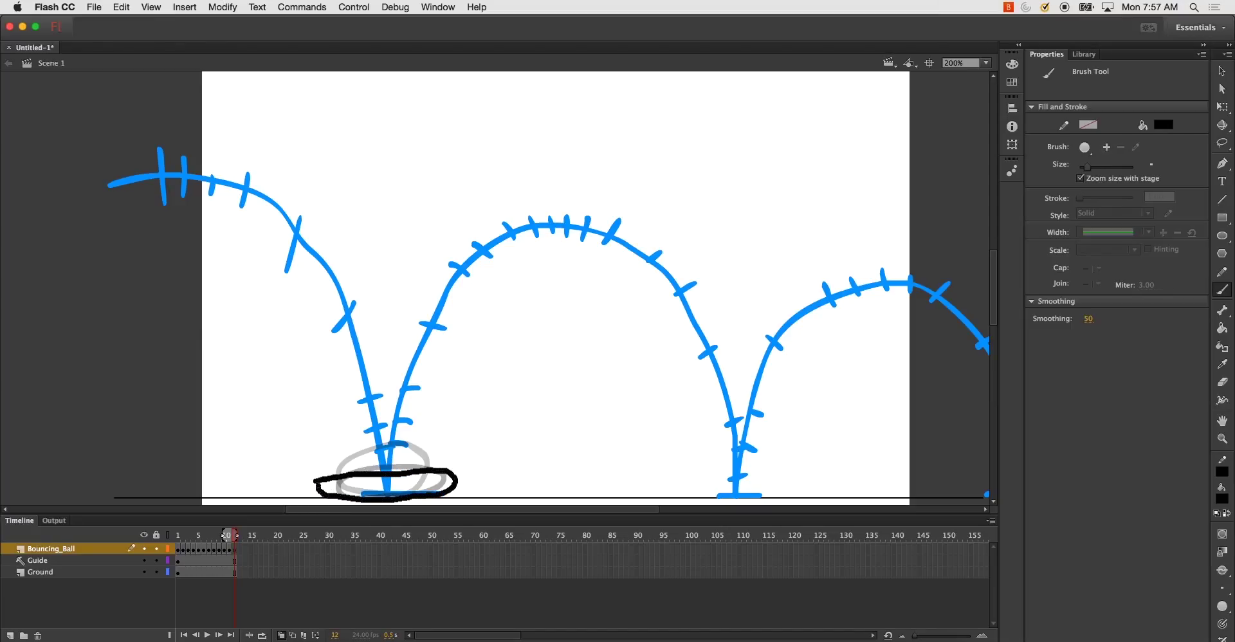
key(F7)
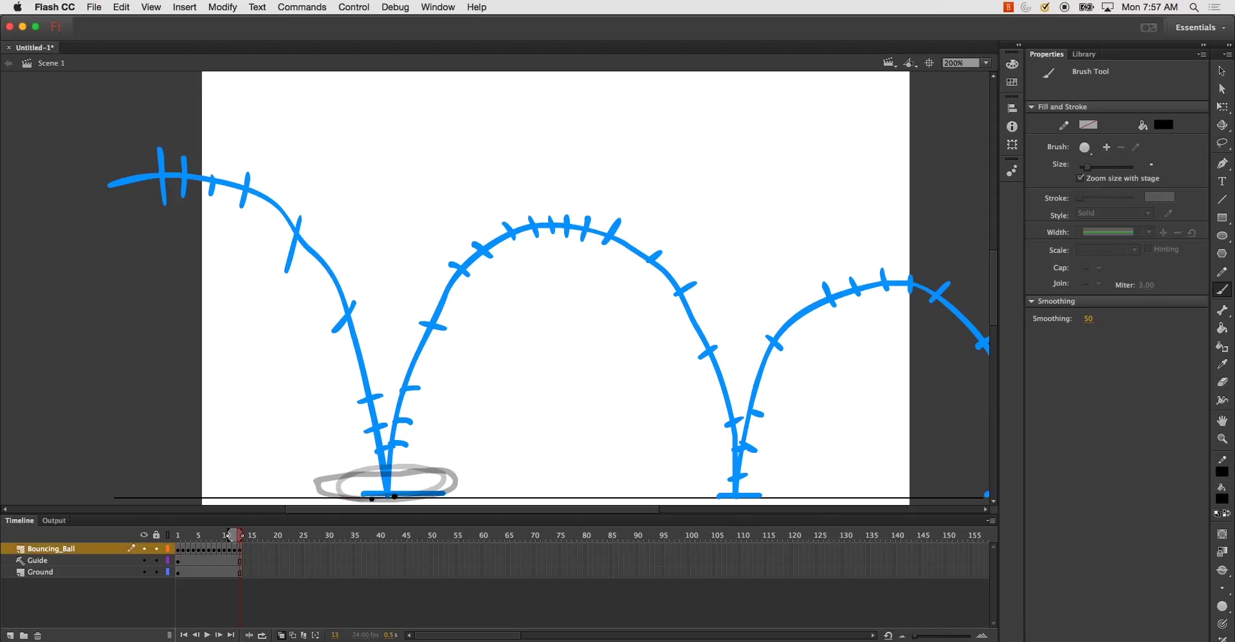
mouse_move(394, 497)
mouse_down()
mouse_move(348, 483)
mouse_move(363, 462)
mouse_move(411, 464)
mouse_move(437, 485)
mouse_move(386, 497)
mouse_up()
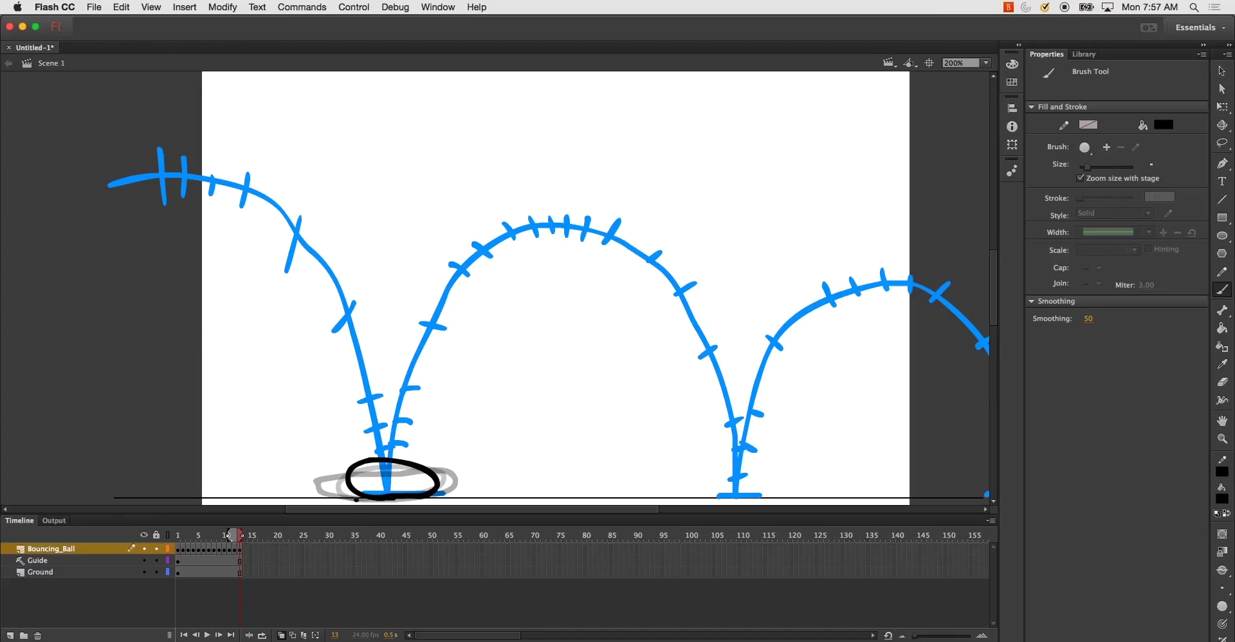
drag(228, 536, 213, 542)
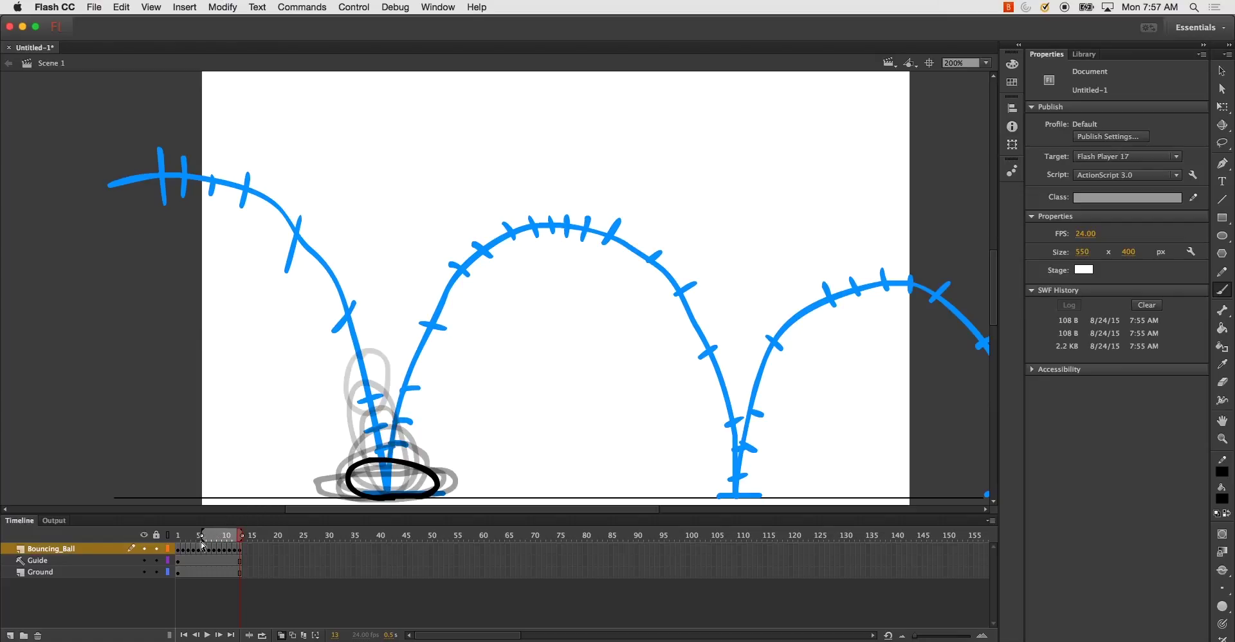
Show fewer earlier onion-skin frames, then draw the ball lifting off the first contact point.
drag(201, 536, 225, 541)
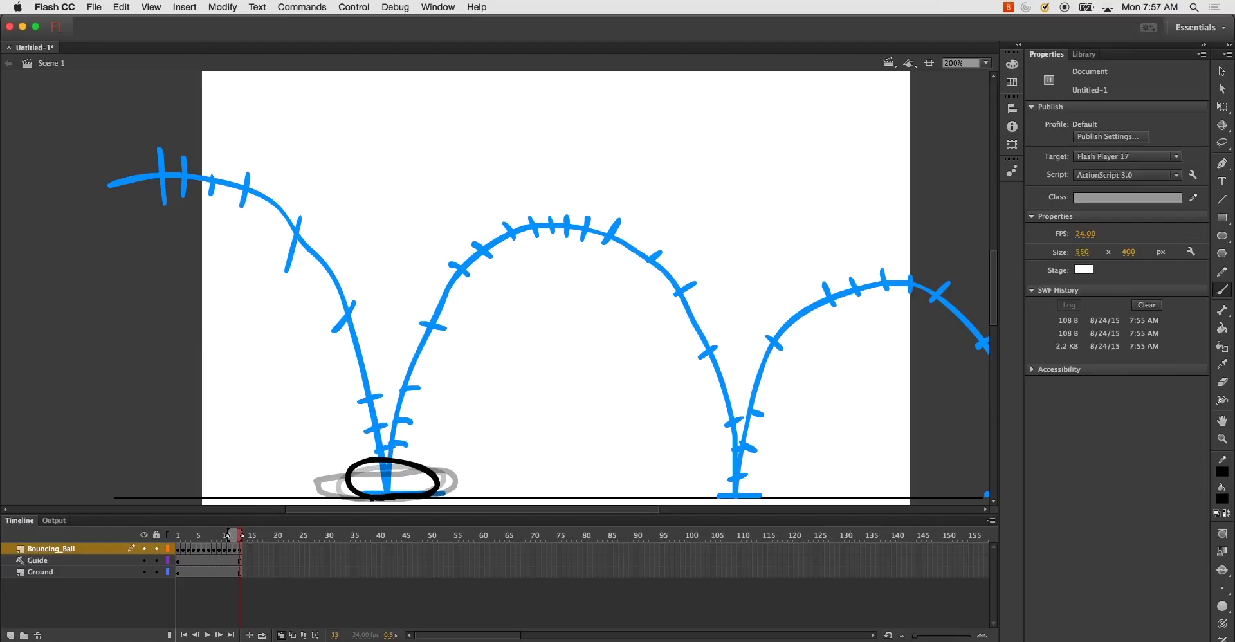
key(.)
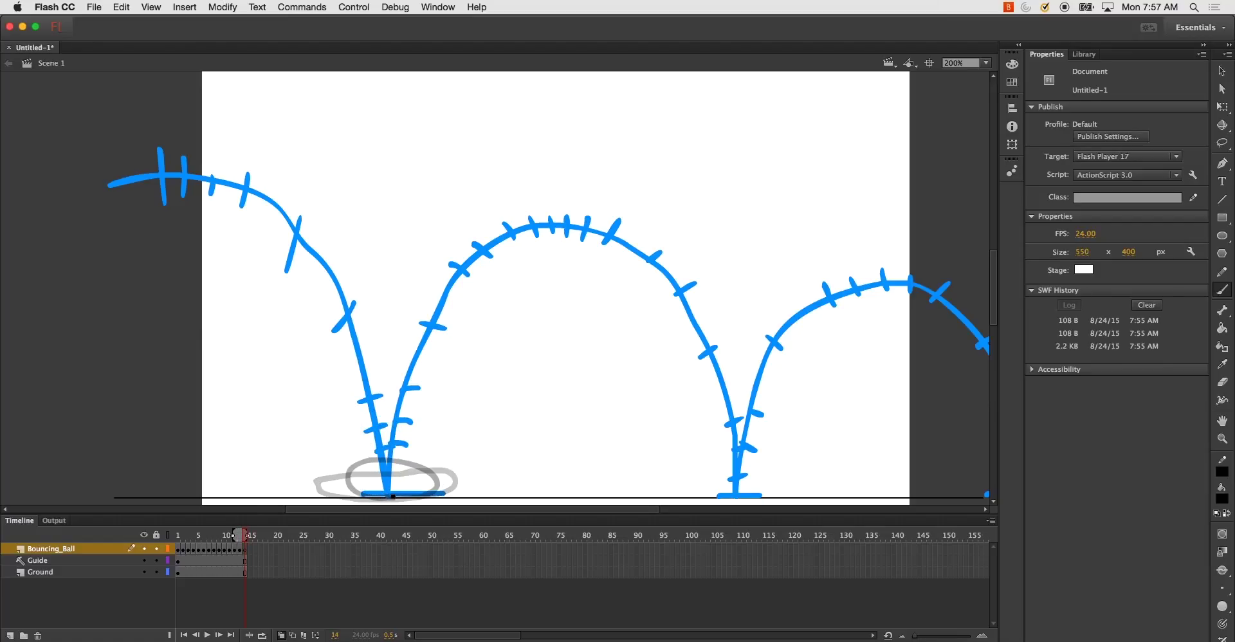
mouse_move(393, 496)
mouse_down()
mouse_move(348, 494)
mouse_move(343, 471)
mouse_move(365, 443)
mouse_up()
key(ctrl+z)
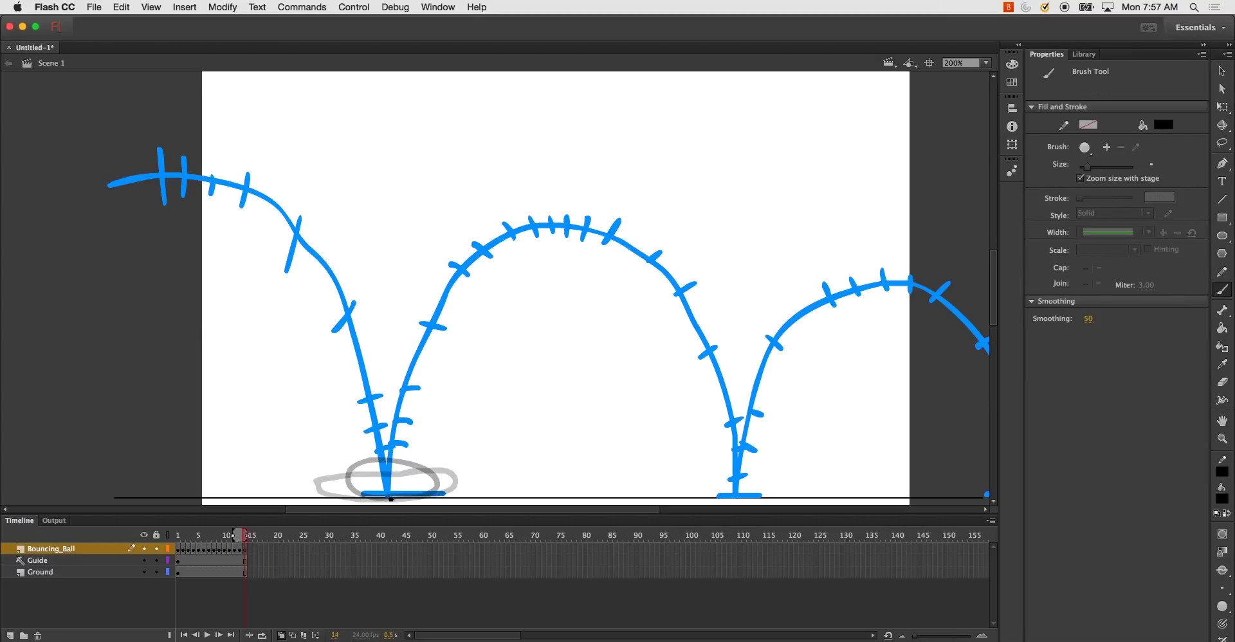
mouse_move(389, 496)
mouse_down()
mouse_move(363, 484)
mouse_move(360, 452)
mouse_move(389, 436)
mouse_move(417, 458)
mouse_move(409, 494)
mouse_move(375, 481)
mouse_move(382, 430)
mouse_move(405, 410)
mouse_move(422, 438)
mouse_move(397, 495)
mouse_up()
key(F7)
Draw the ball on new frames, stretched then round, rising up the second arc to its peak.
key(F7)
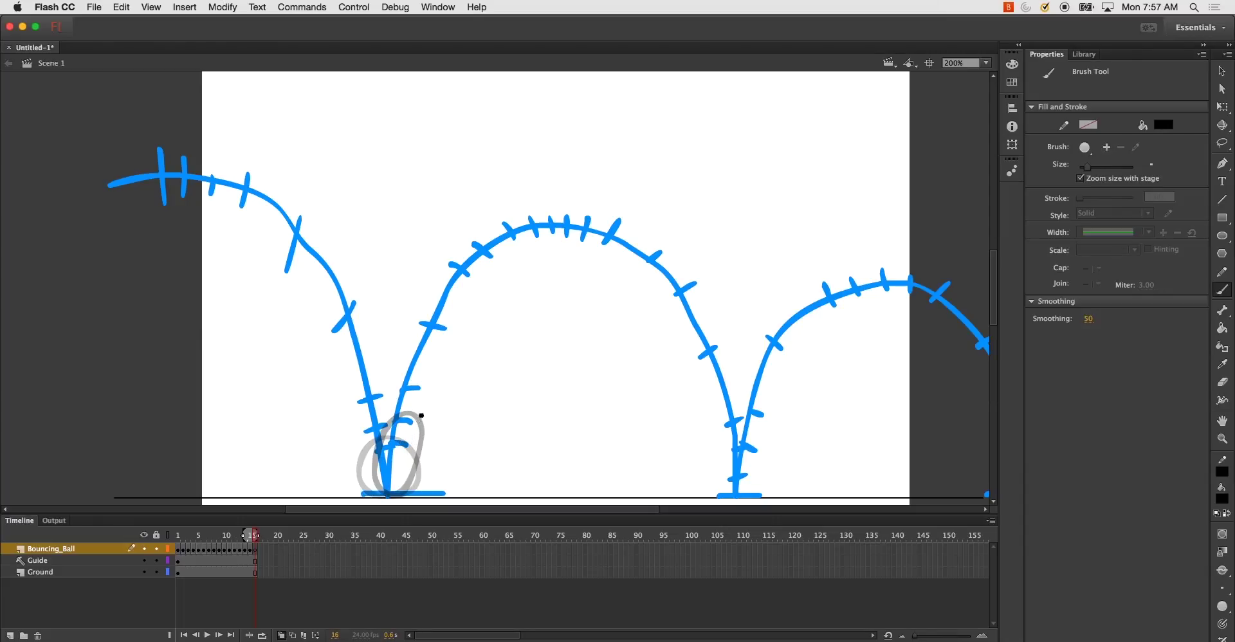
mouse_move(423, 400)
mouse_down()
mouse_move(402, 467)
mouse_move(390, 428)
mouse_move(400, 388)
mouse_move(424, 399)
mouse_up()
key(F7)
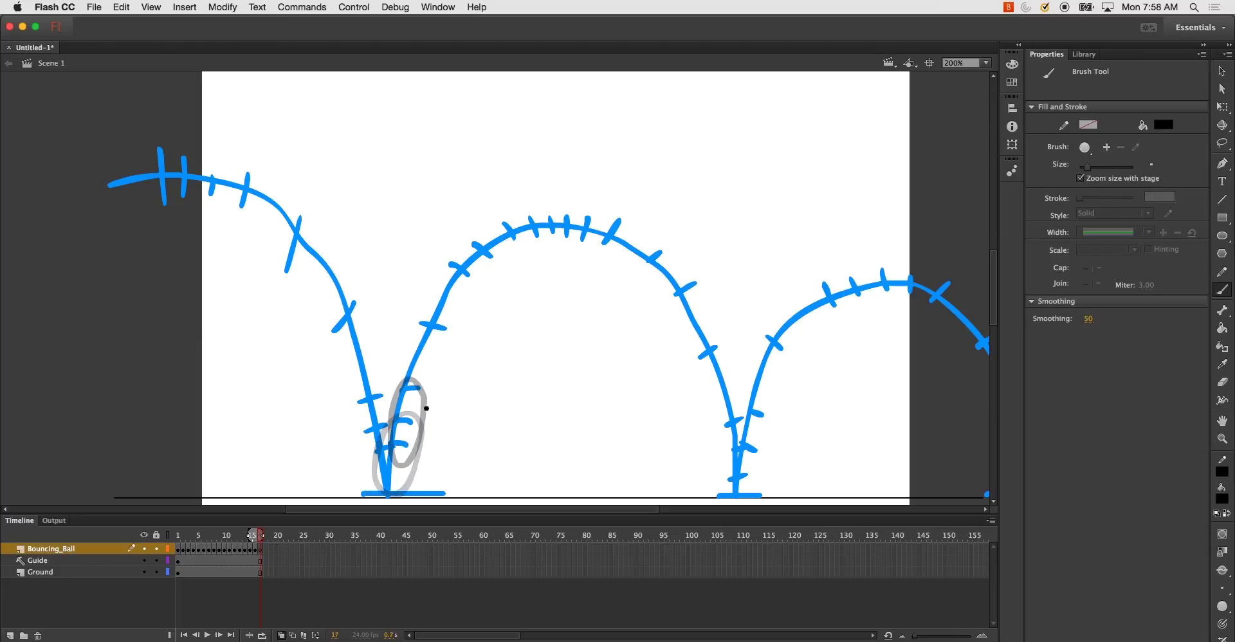
mouse_move(414, 354)
mouse_down()
mouse_move(403, 347)
mouse_move(390, 400)
mouse_move(423, 404)
mouse_move(438, 365)
mouse_move(409, 348)
mouse_up()
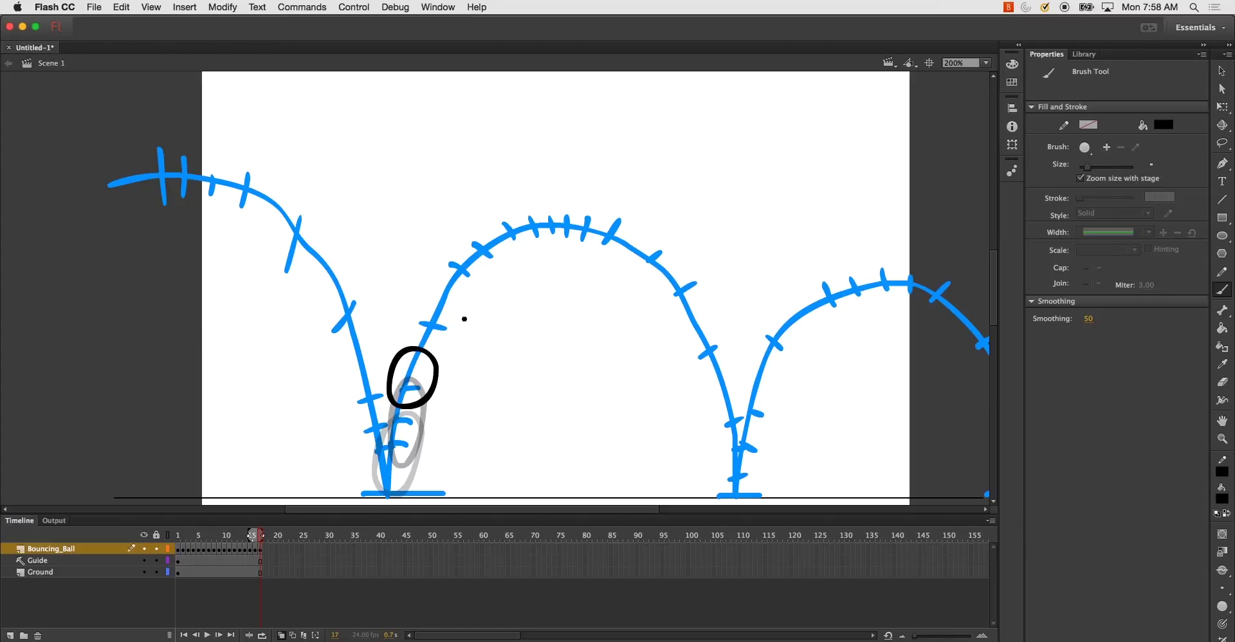
key(F7)
mouse_move(428, 294)
mouse_down()
mouse_move(411, 298)
mouse_move(431, 346)
mouse_move(463, 320)
mouse_move(438, 290)
mouse_move(427, 294)
mouse_up()
key(F7)
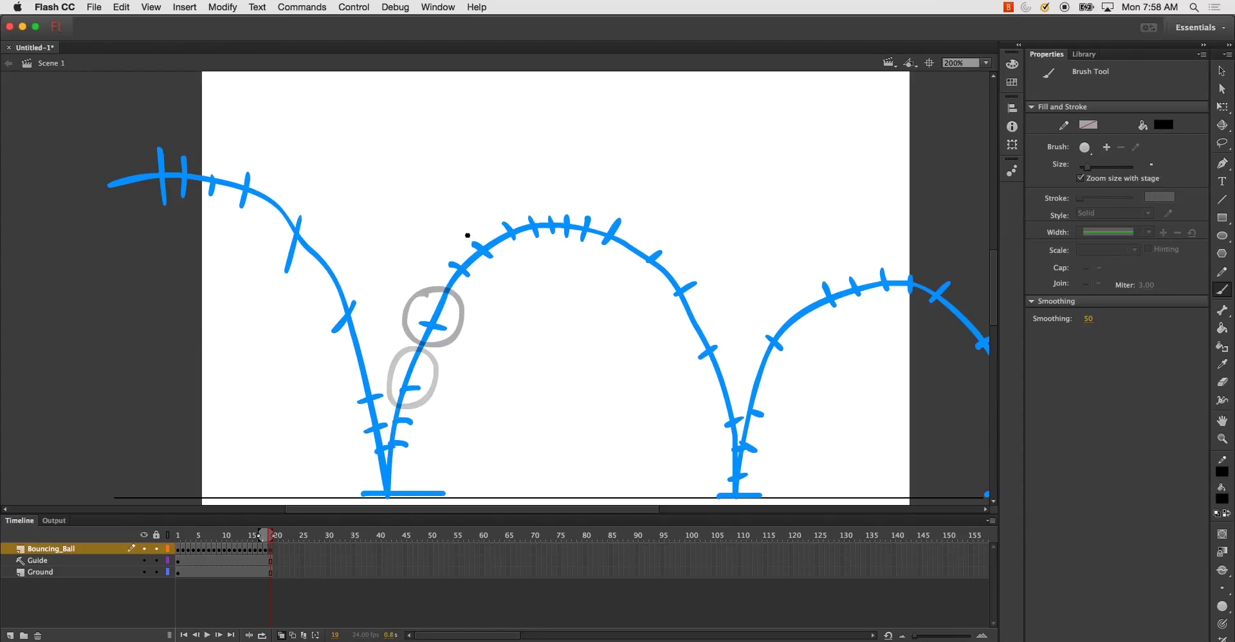
mouse_move(452, 232)
mouse_down()
mouse_move(465, 273)
mouse_move(486, 273)
mouse_move(502, 231)
mouse_move(483, 216)
mouse_move(456, 226)
mouse_up()
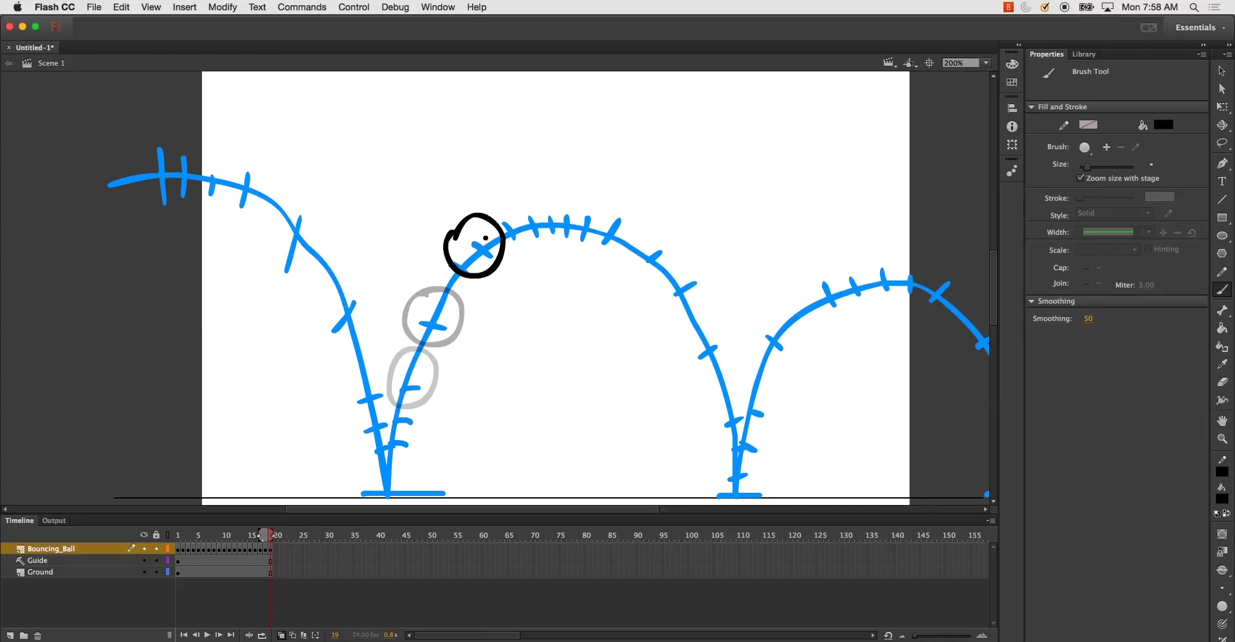
key(F7)
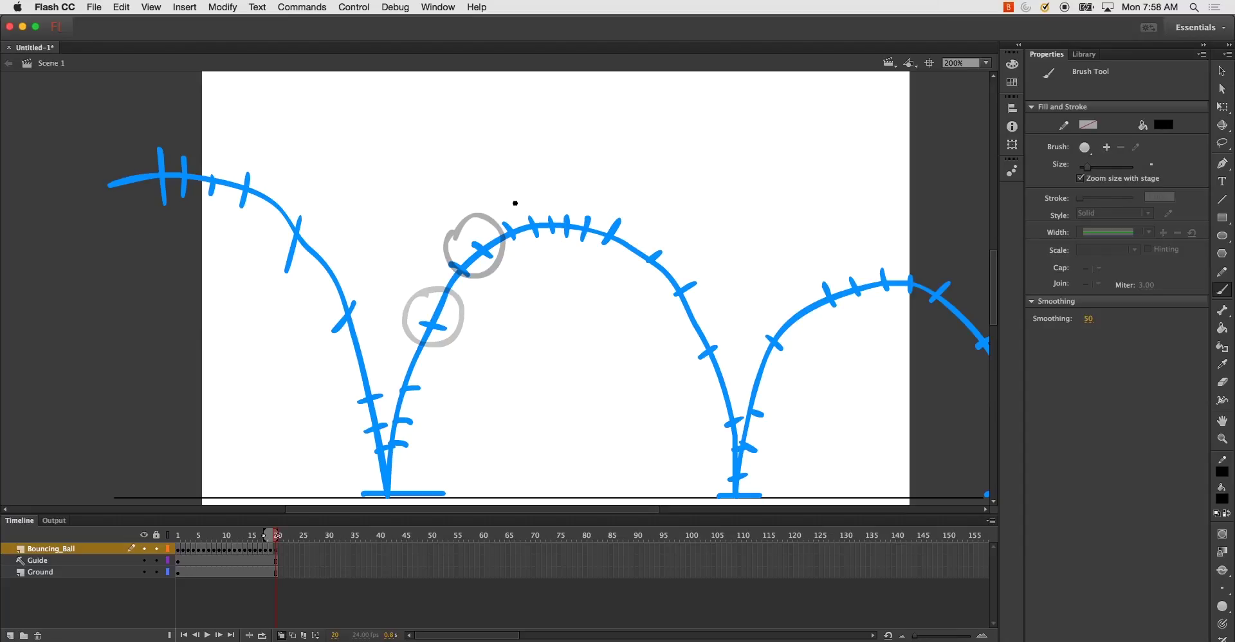
mouse_move(516, 204)
mouse_down()
mouse_move(488, 218)
mouse_move(498, 249)
mouse_move(522, 254)
mouse_move(535, 226)
mouse_move(521, 200)
mouse_move(537, 190)
mouse_move(514, 224)
mouse_move(540, 245)
mouse_move(559, 237)
mouse_move(564, 193)
mouse_move(546, 223)
mouse_move(564, 247)
mouse_move(597, 234)
mouse_move(592, 201)
mouse_move(606, 200)
mouse_move(587, 229)
mouse_move(611, 252)
mouse_move(644, 239)
mouse_move(618, 196)
mouse_up()
key(F7)
Draw the ball on new frames descending the second arc, redoing the falling stretched ellipse.
key(F7)
key(F7)
key(F7)
mouse_move(665, 233)
mouse_down()
mouse_move(642, 259)
mouse_move(662, 285)
mouse_move(698, 272)
mouse_move(666, 232)
mouse_up()
key(F7)
mouse_move(704, 302)
mouse_down()
mouse_move(677, 349)
mouse_move(727, 348)
mouse_move(706, 301)
mouse_up()
key(F7)
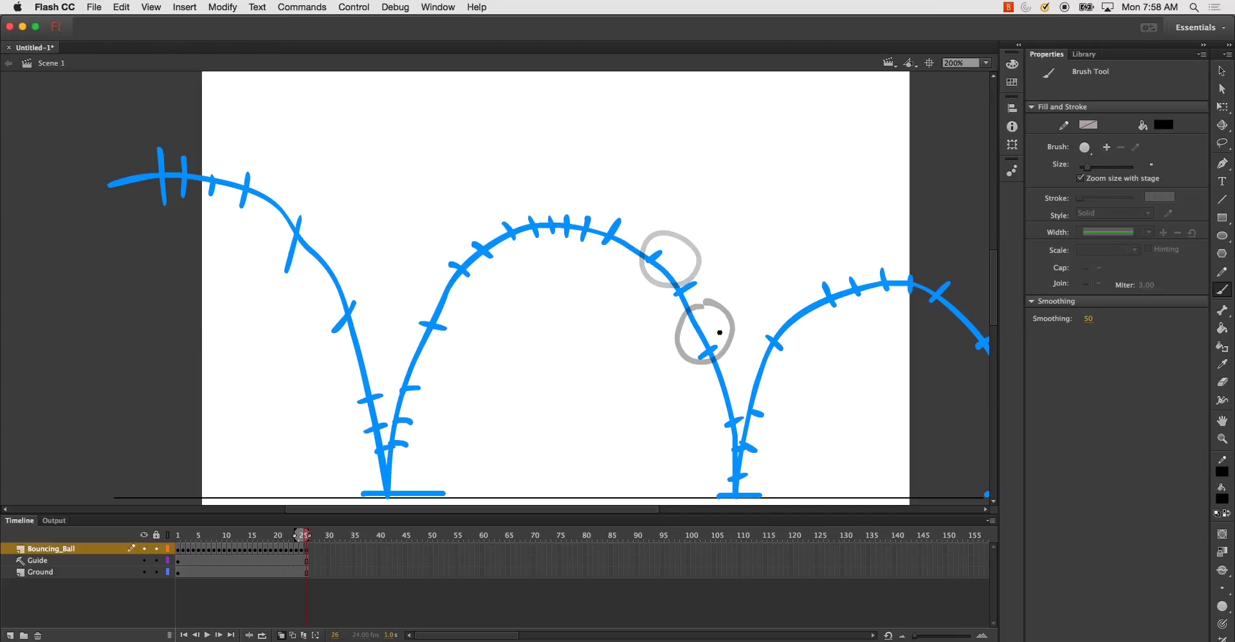
mouse_move(723, 373)
mouse_down()
mouse_move(718, 445)
mouse_move(740, 389)
mouse_move(713, 384)
mouse_move(706, 407)
mouse_move(727, 435)
mouse_move(743, 397)
mouse_move(732, 375)
mouse_move(714, 454)
mouse_move(729, 474)
mouse_move(738, 412)
mouse_up()
key(super+z)
key(F7)
Draw the stretched ball reaching the ground at the second contact point by frame 33.
key(F7)
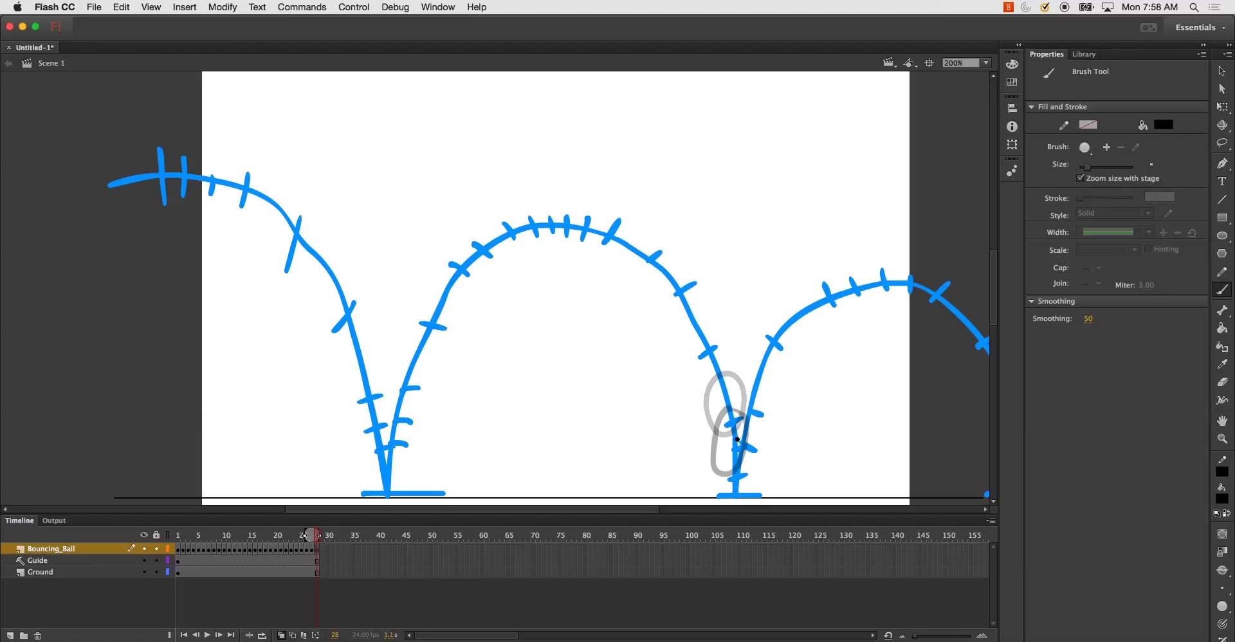
mouse_move(734, 494)
mouse_down()
mouse_move(714, 433)
mouse_move(735, 409)
mouse_move(748, 475)
mouse_move(736, 495)
mouse_up()
key(F7)
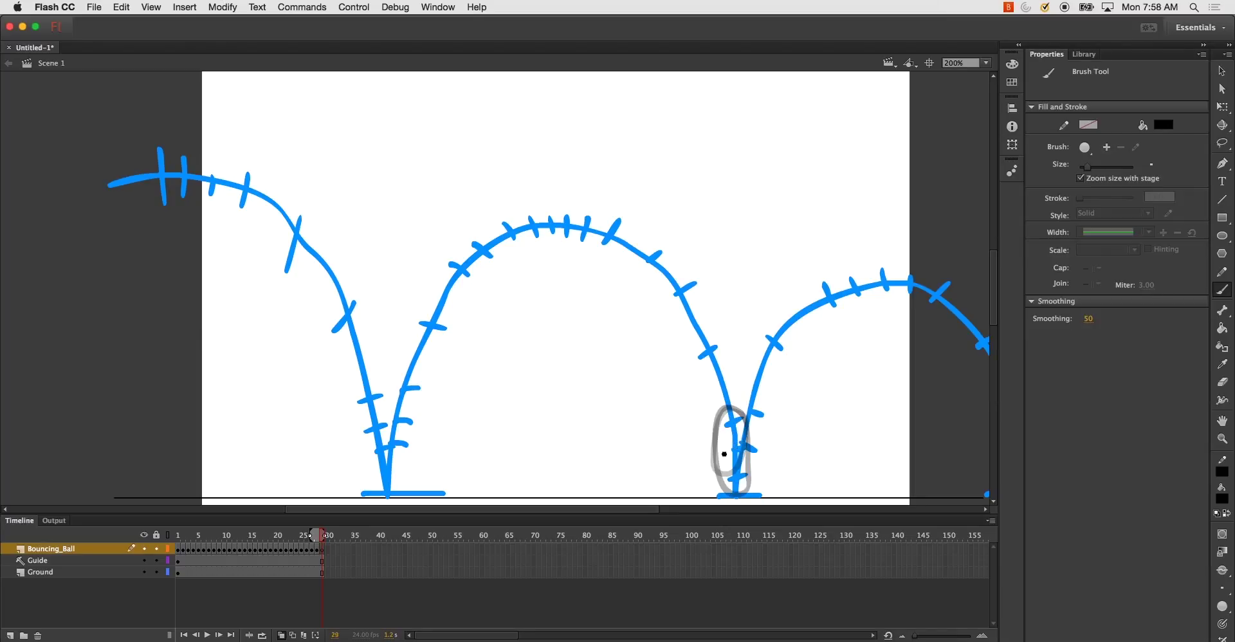
mouse_move(748, 431)
mouse_down()
mouse_move(705, 475)
mouse_move(746, 493)
mouse_move(763, 461)
mouse_move(747, 431)
mouse_up()
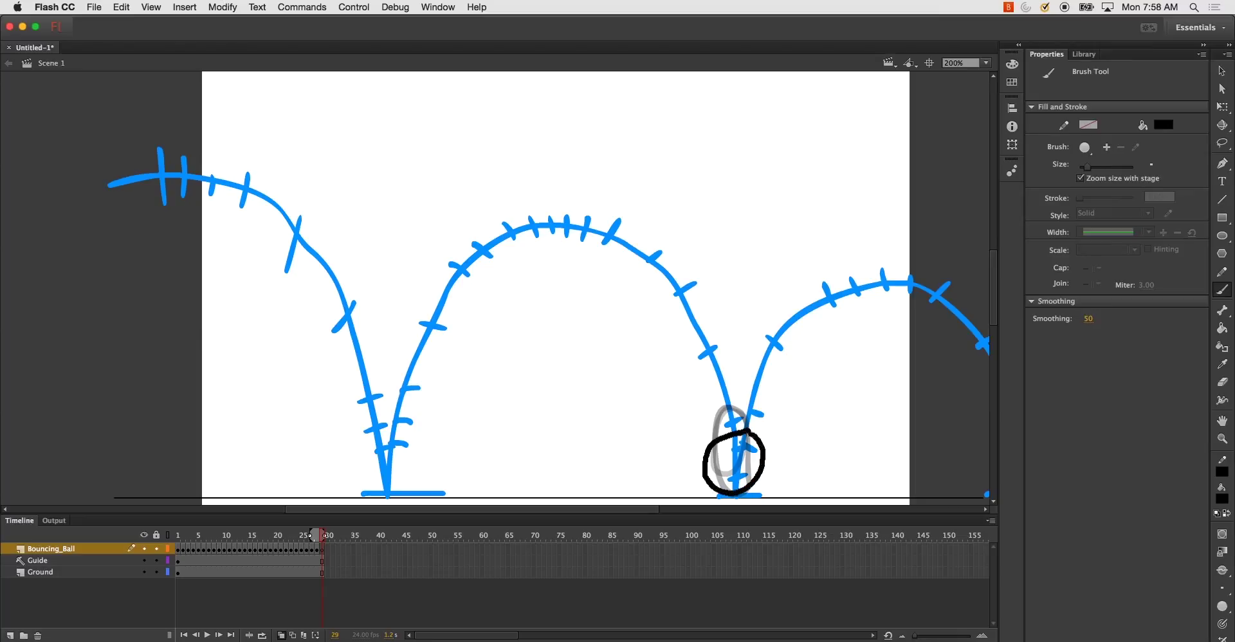
key(F7)
mouse_move(742, 495)
mouse_down()
mouse_move(684, 490)
mouse_move(690, 473)
mouse_move(742, 453)
mouse_move(784, 464)
mouse_move(786, 481)
mouse_move(758, 496)
mouse_move(684, 487)
mouse_move(770, 471)
mouse_move(793, 484)
mouse_move(780, 494)
mouse_move(753, 495)
mouse_move(734, 472)
mouse_move(716, 500)
mouse_move(676, 495)
mouse_move(794, 489)
mouse_move(736, 498)
mouse_move(707, 481)
mouse_move(722, 498)
mouse_move(700, 476)
mouse_move(731, 455)
mouse_move(769, 493)
mouse_move(738, 497)
mouse_up()
key(F7)
key(F7)
key(F7)
Remove the stray stroke and draw the stretched ball rising from the second squash.
key(cmd+z)
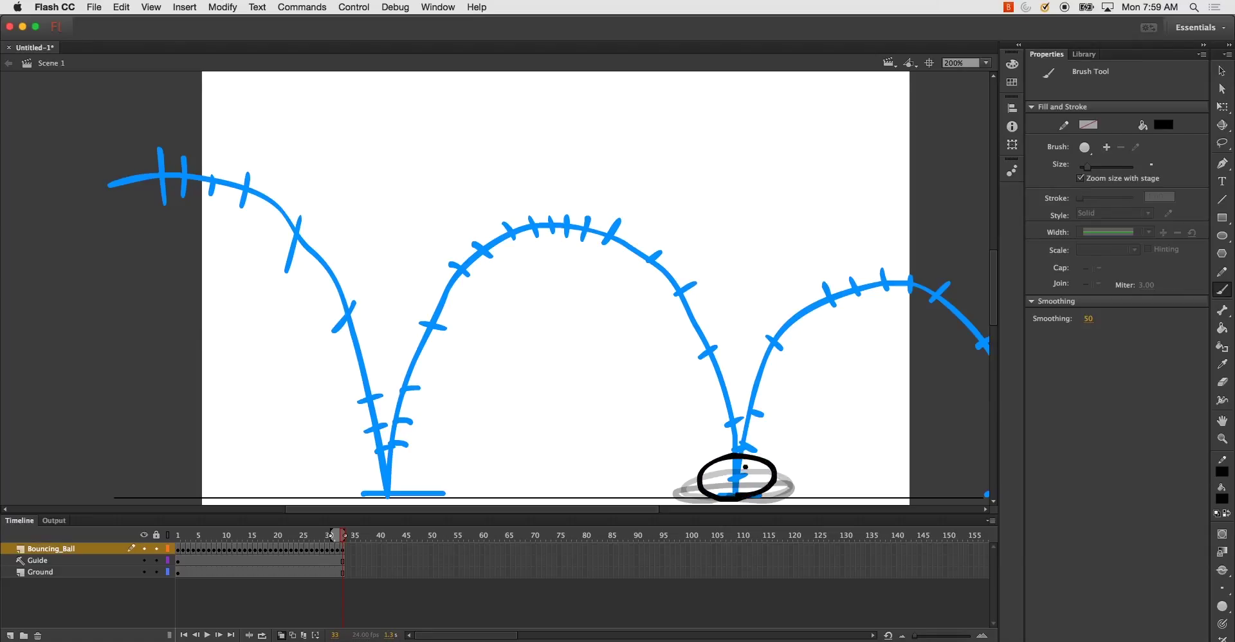
key(F7)
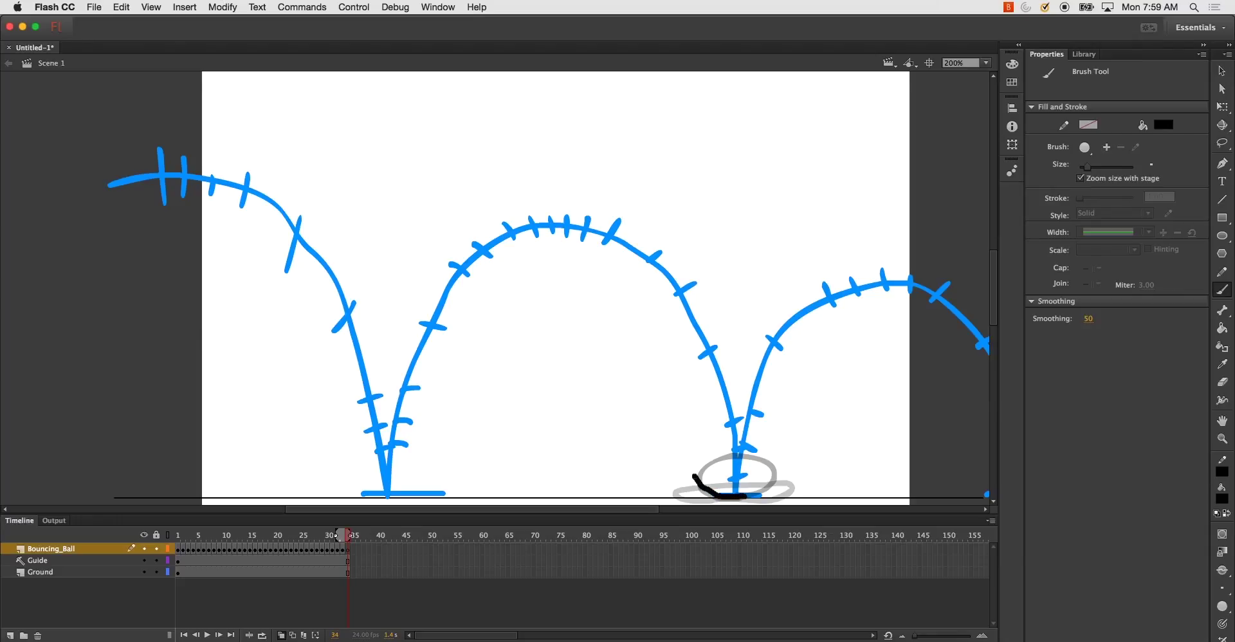
mouse_move(697, 460)
mouse_down()
mouse_move(740, 440)
mouse_move(772, 454)
mouse_move(760, 462)
mouse_up()
drag(755, 474, 741, 494)
key(F7)
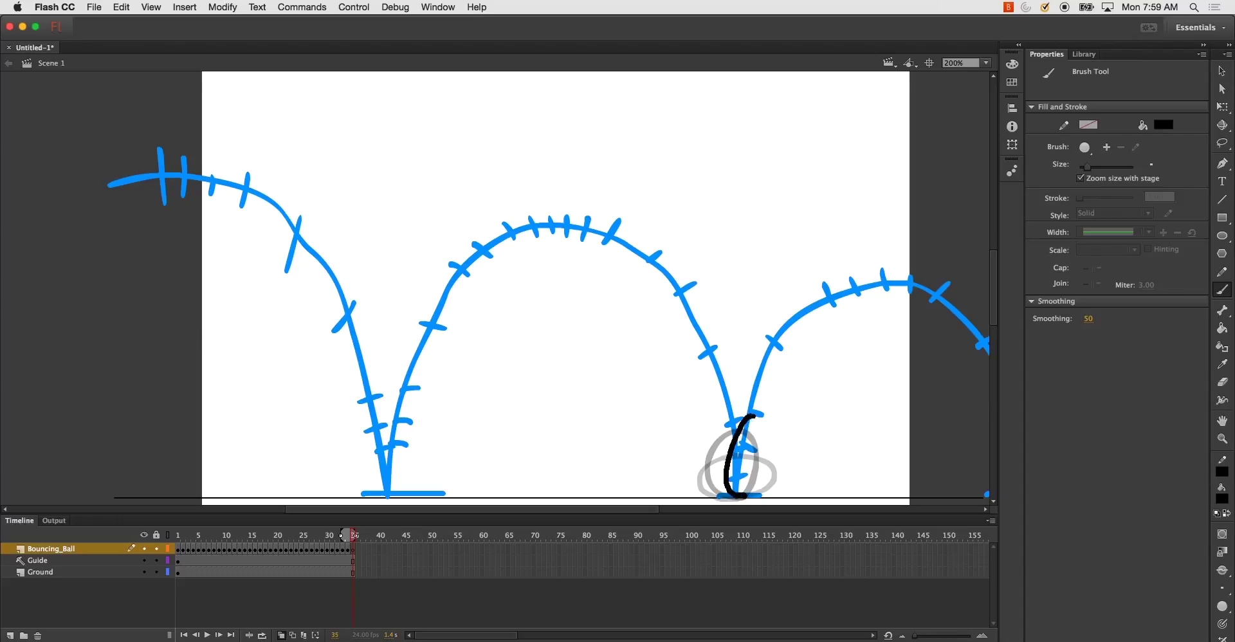
Draw the stretched oval leaving the ground and climbing the third arc.
mouse_move(754, 415)
mouse_down()
mouse_move(770, 473)
mouse_move(759, 430)
mouse_up()
key(F7)
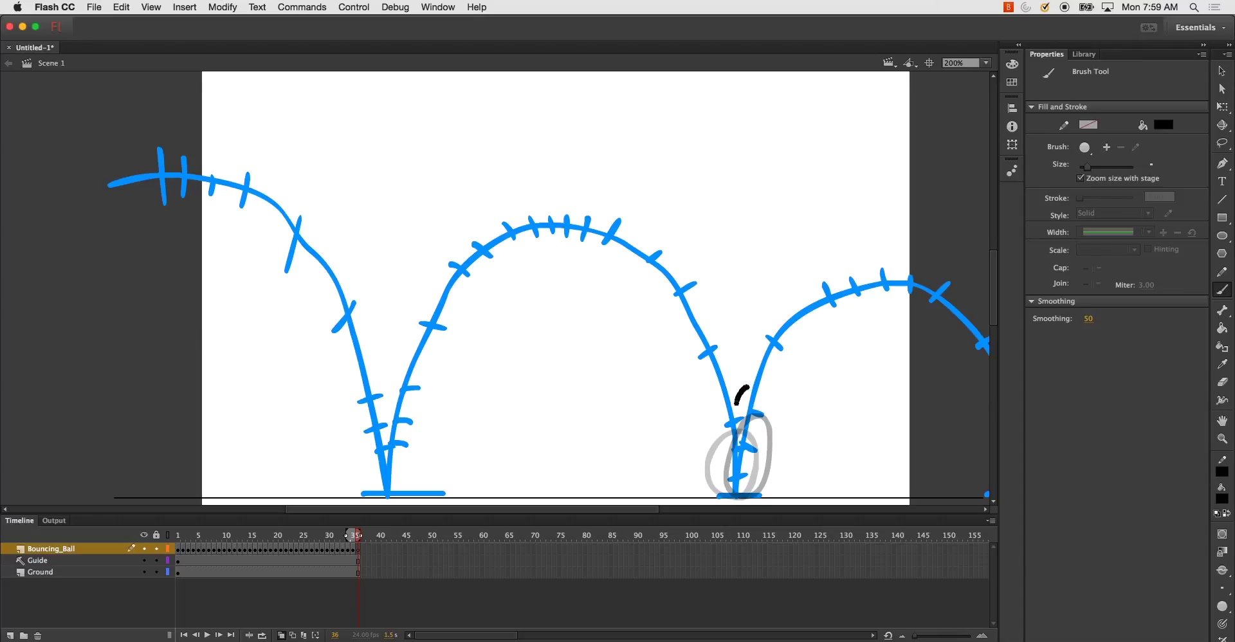
key(super+z)
mouse_move(769, 394)
mouse_down()
mouse_move(782, 422)
mouse_move(741, 469)
mouse_up()
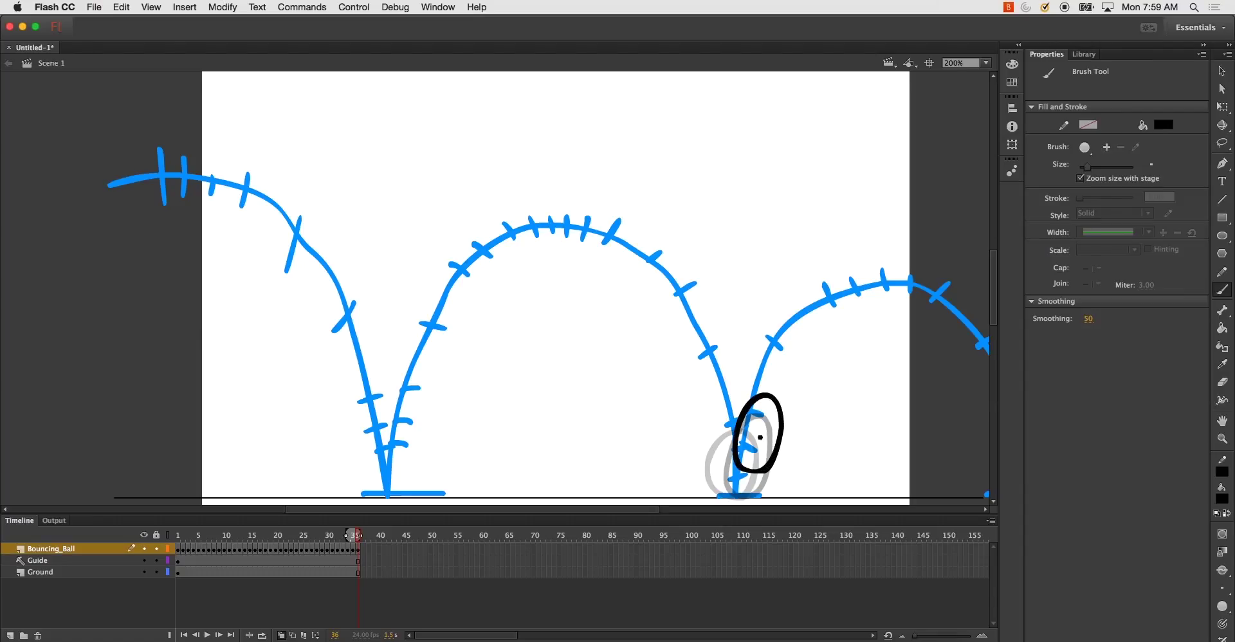
key(F7)
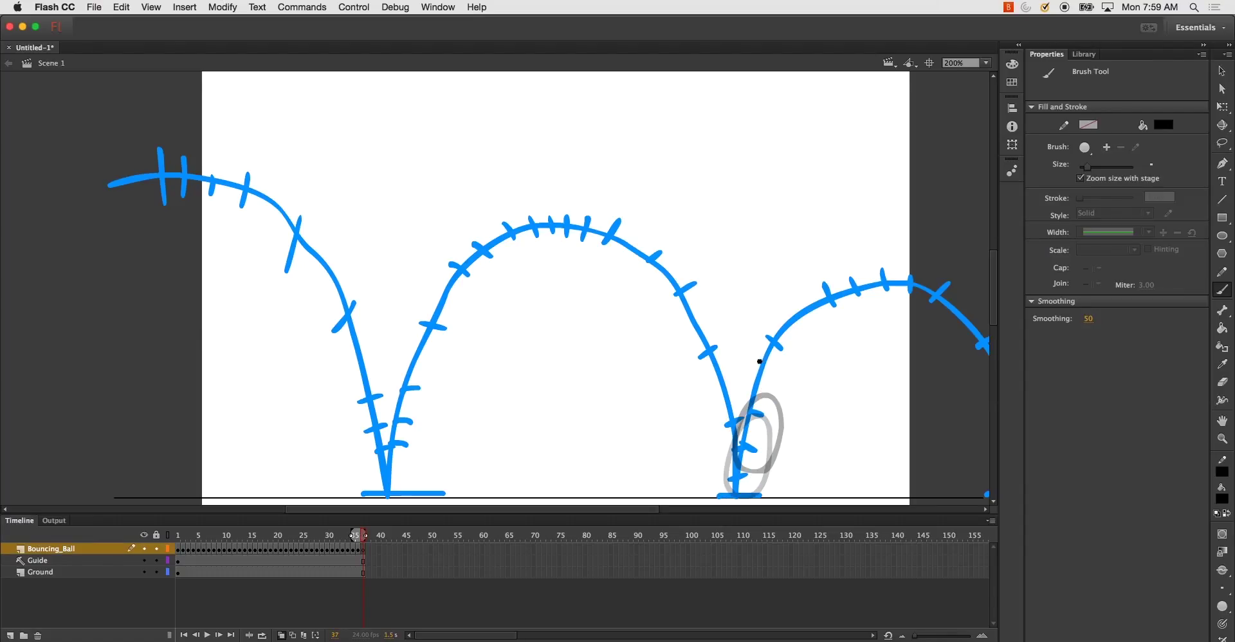
drag(761, 361, 748, 417)
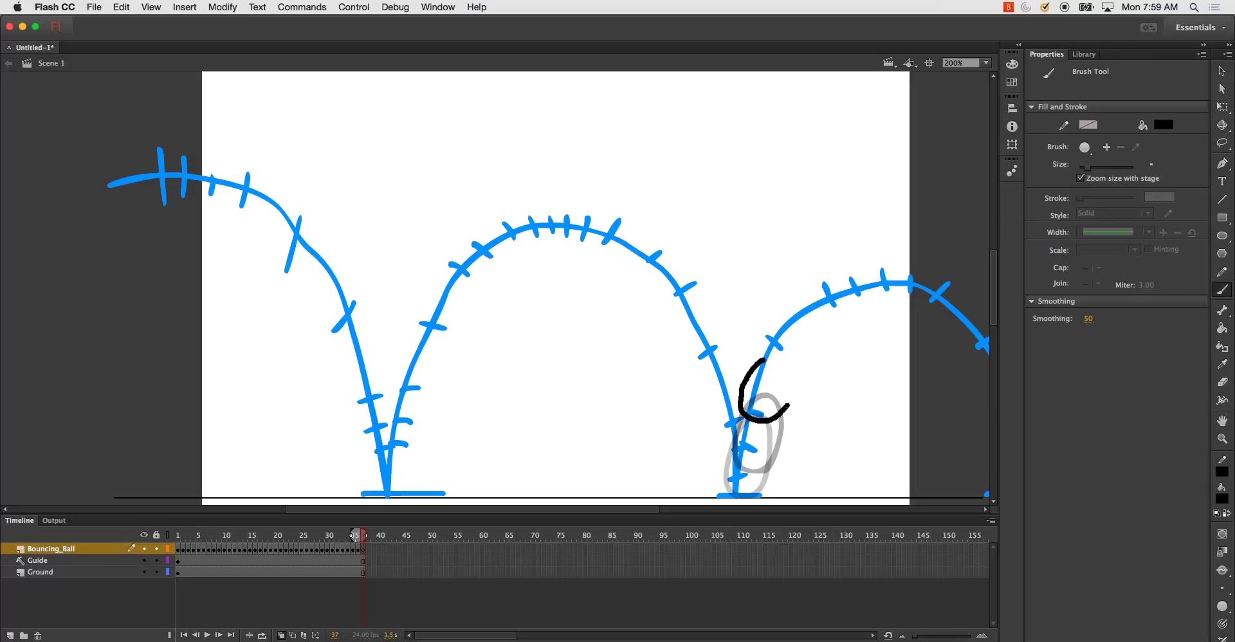
drag(778, 364, 762, 356)
key(F7)
Draw the round ball near the third arc's top and past its peak, through frame 43.
mouse_move(782, 310)
mouse_down()
mouse_move(759, 356)
mouse_move(805, 346)
mouse_up()
key(F7)
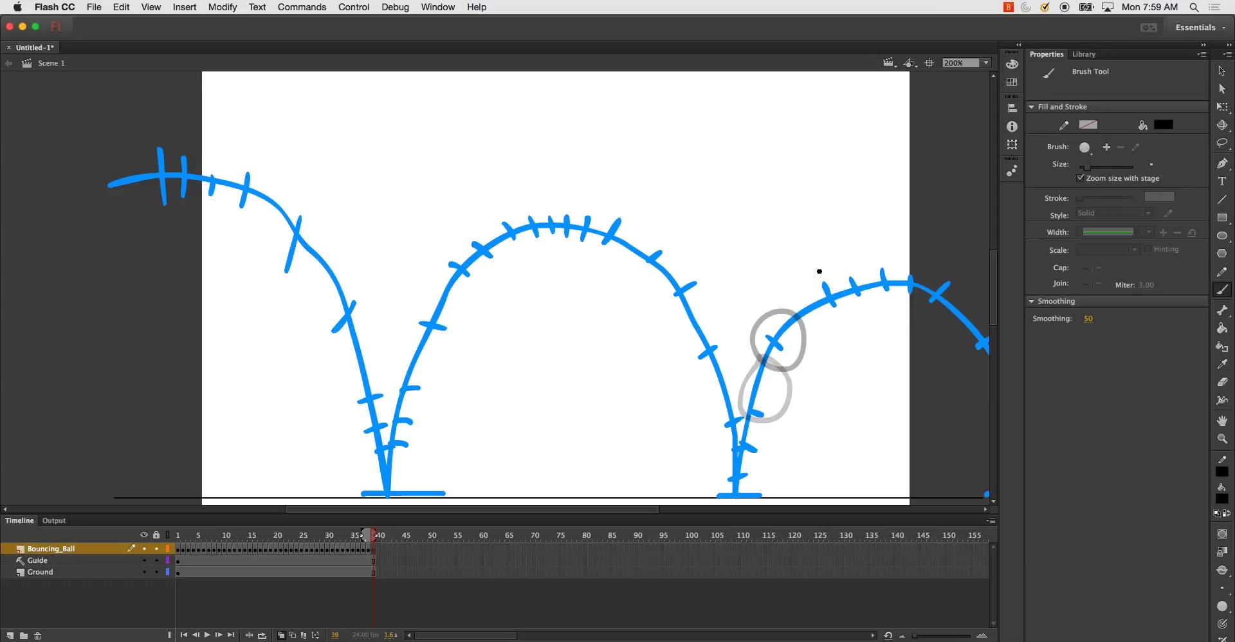
drag(820, 271, 792, 298)
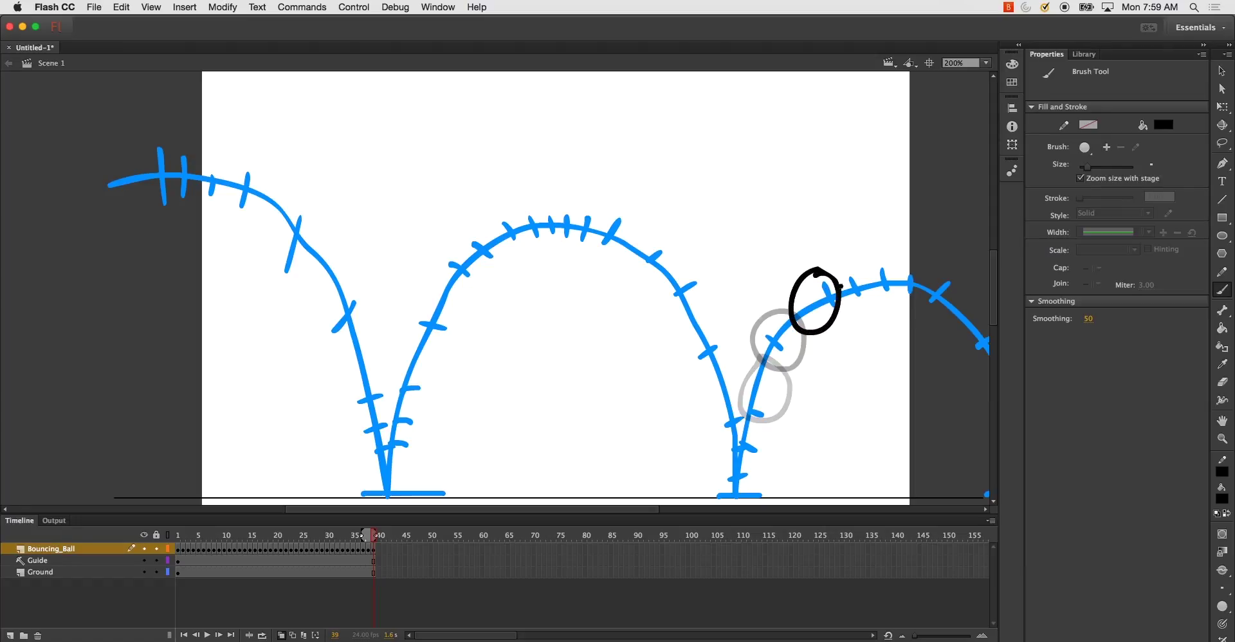
key(F7)
mouse_move(837, 265)
mouse_down()
mouse_move(823, 318)
mouse_move(872, 294)
mouse_move(835, 266)
mouse_move(864, 290)
mouse_move(907, 269)
mouse_move(900, 298)
mouse_move(954, 288)
mouse_move(937, 260)
mouse_move(958, 350)
mouse_move(961, 291)
mouse_up()
key(F7)
key(F7)
key(F7)
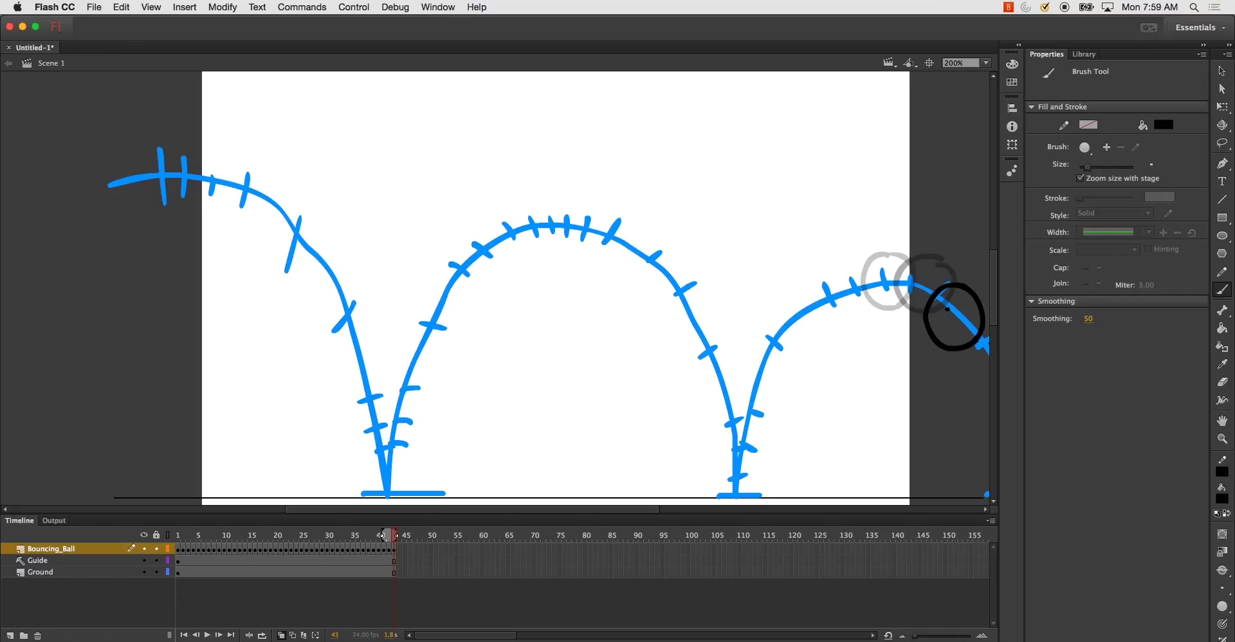
Test the movie to play Untitled-1.swf and watch the ball bounce without the guide arcs.
key(super+Return)
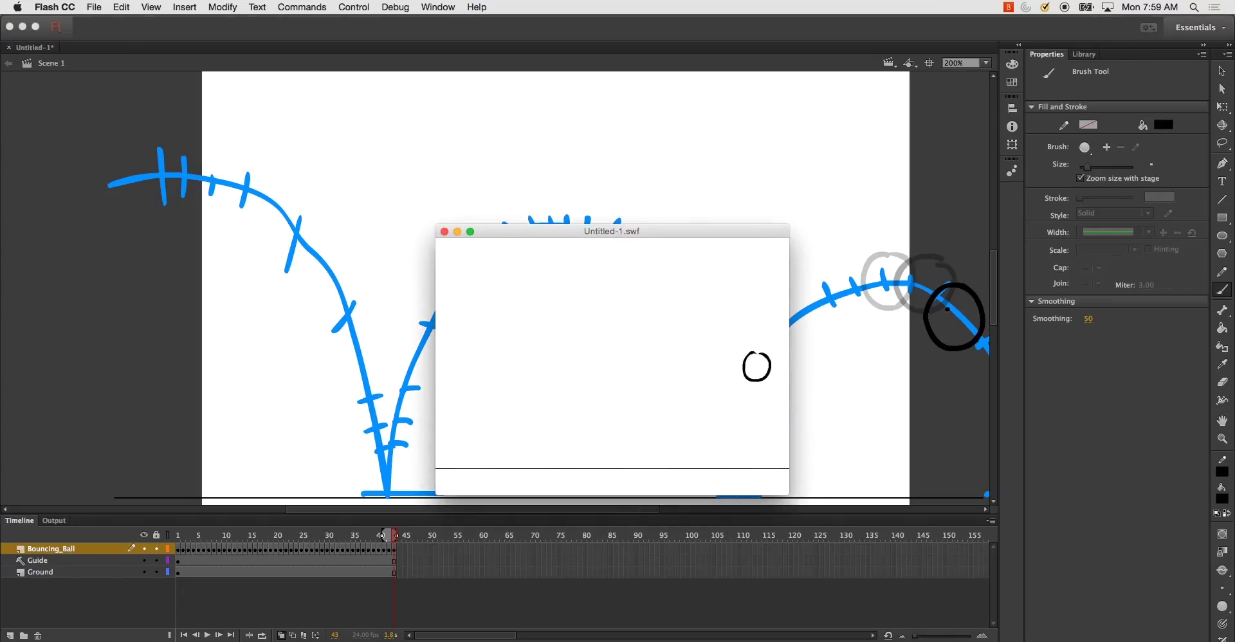